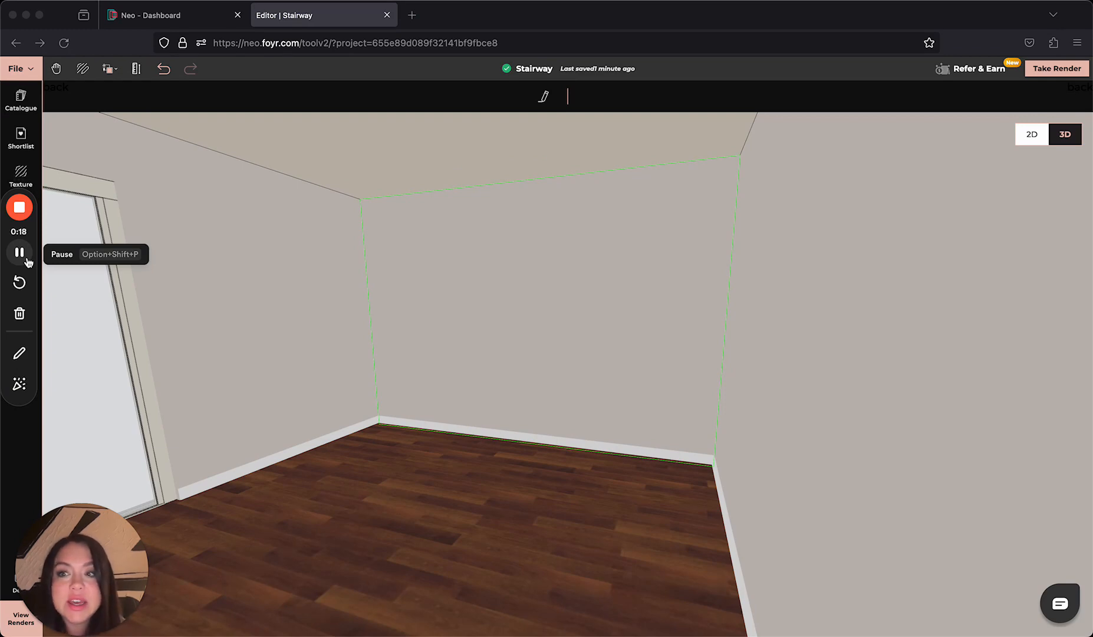
Search the catalogue for "wall dock cub" and place the Wall Docked Cube 24"X24"X24" high on the back wall near its left corner
{"action": "left_click", "coordinate": [18, 105]}
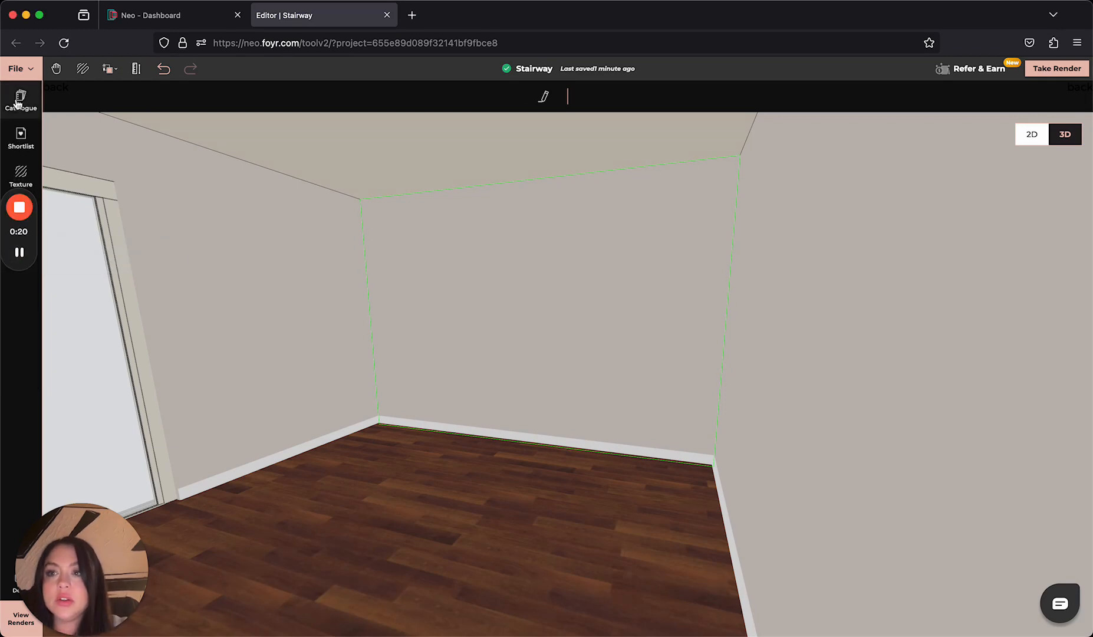
{"action": "left_click", "coordinate": [73, 96]}
{"action": "type", "text": "wall"}
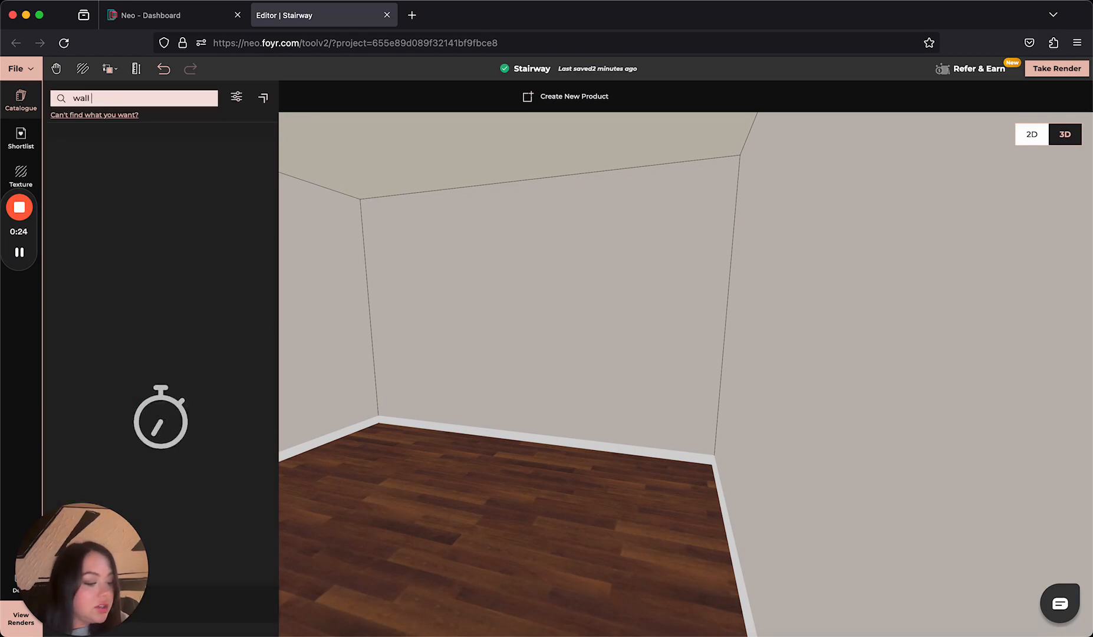
{"action": "type", "text": " dock cub"}
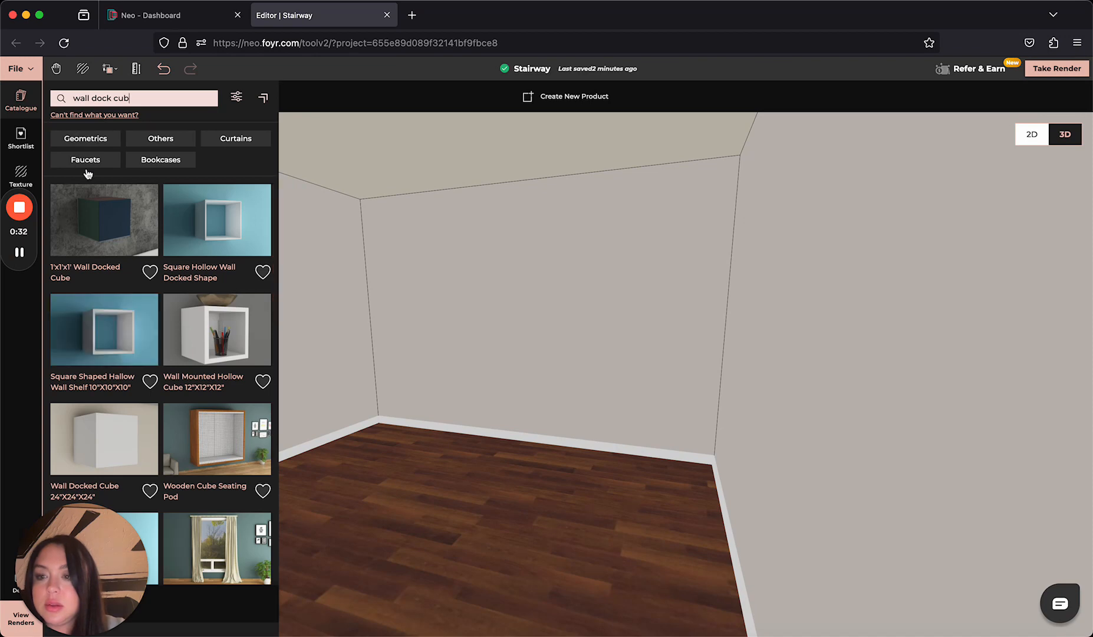
{"action": "left_click", "coordinate": [103, 454]}
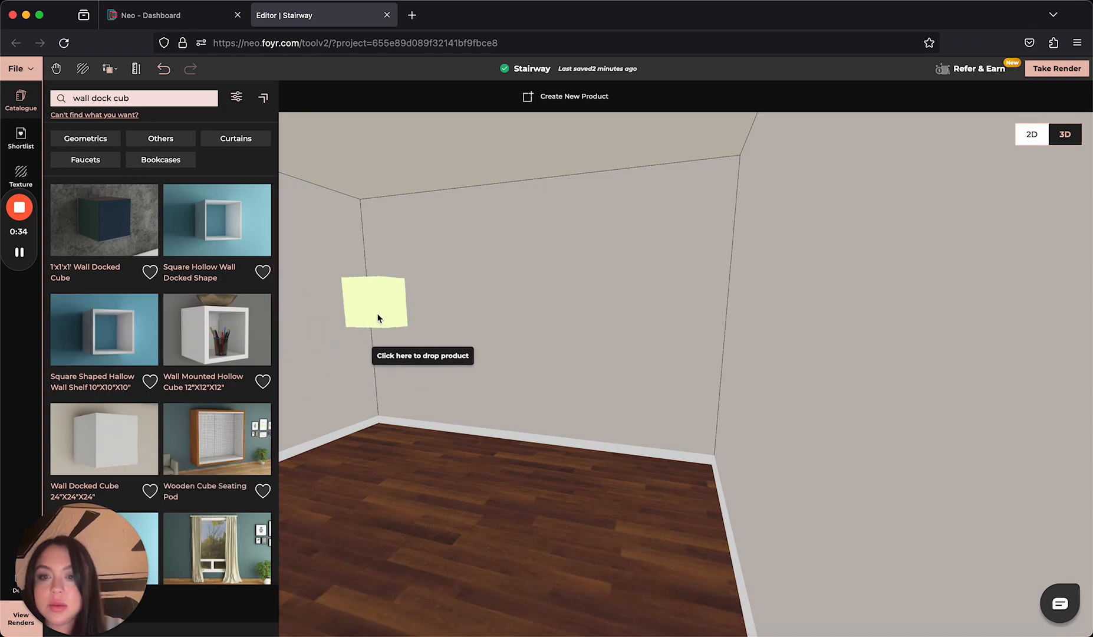
{"action": "left_click", "coordinate": [428, 287]}
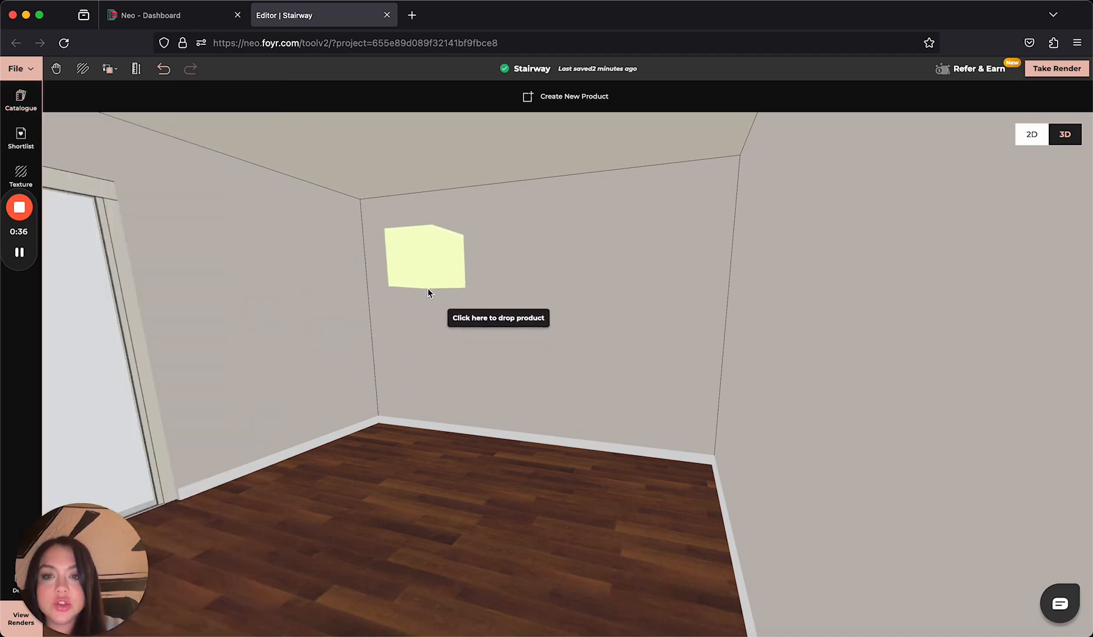
Set the wall-docked cube's dimensions to 8' wide, 4' deep and 0' 6" high
{"action": "left_click", "coordinate": [415, 259]}
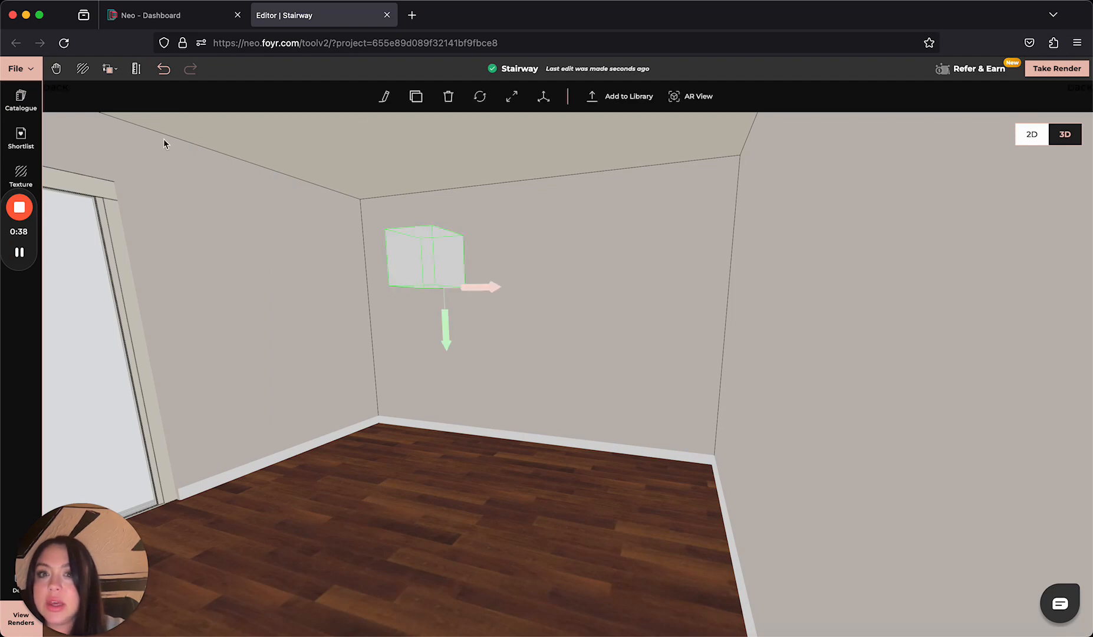
{"action": "left_click", "coordinate": [387, 99]}
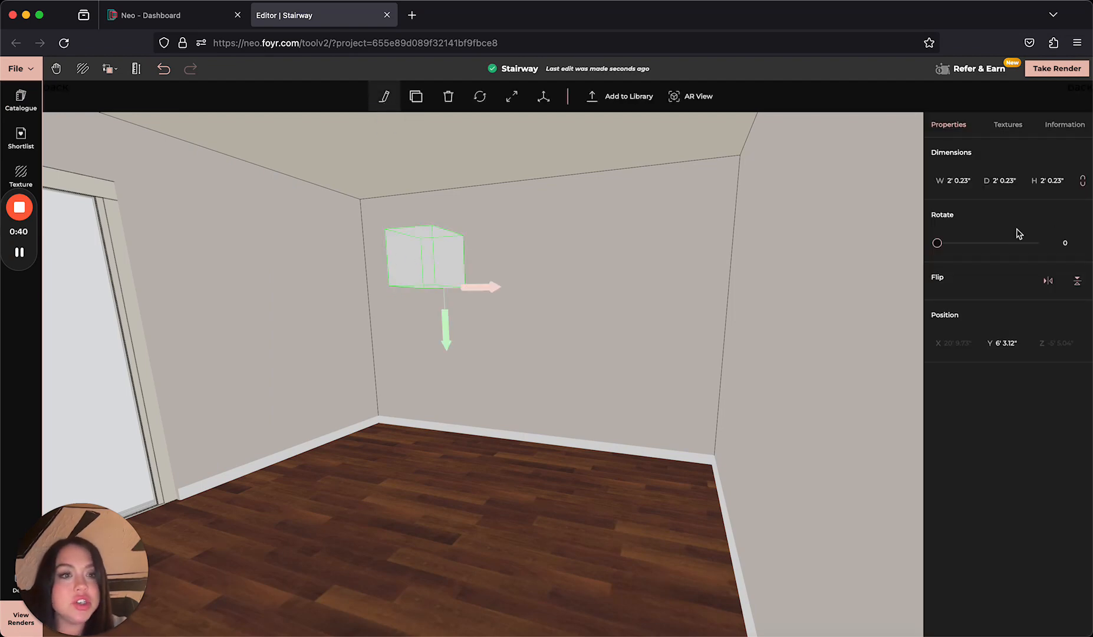
{"action": "left_click", "coordinate": [954, 180]}
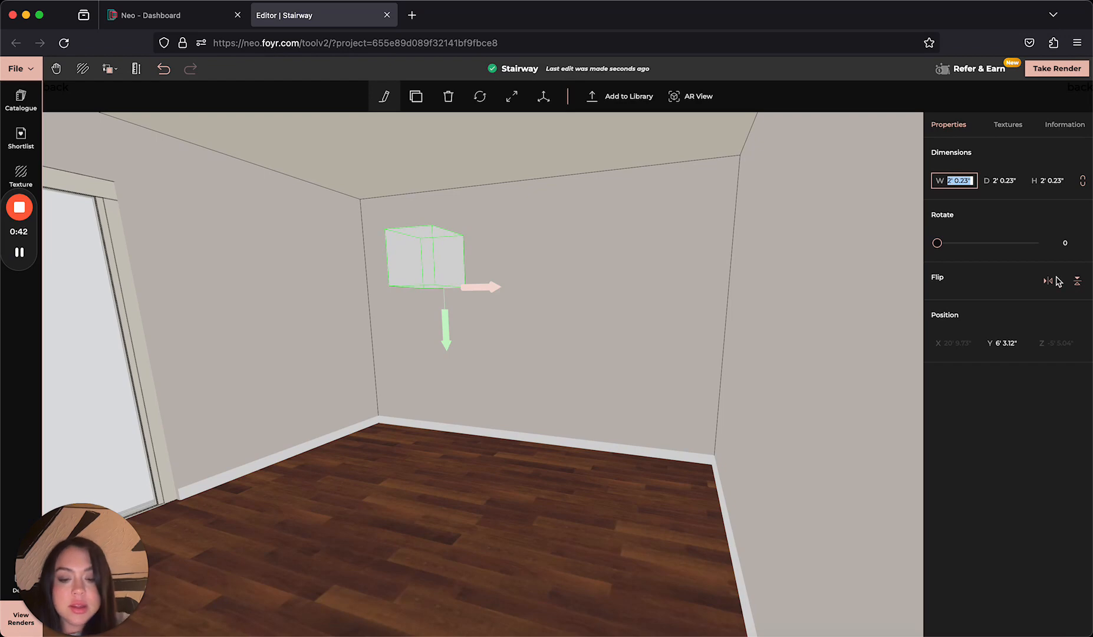
{"action": "type", "text": "8"}
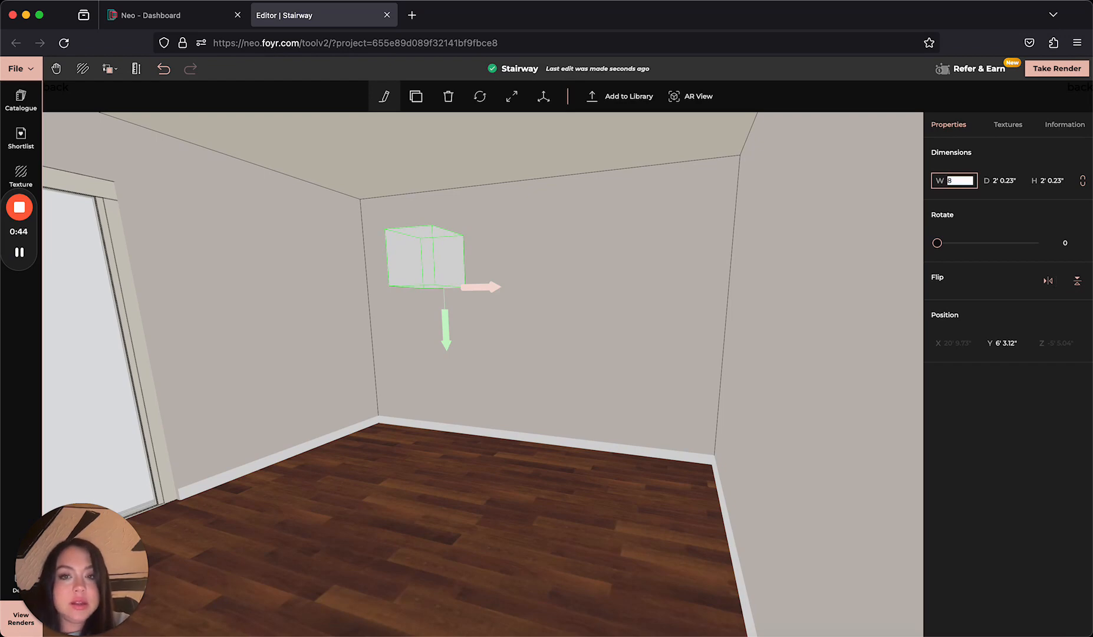
{"action": "type", "text": "'"}
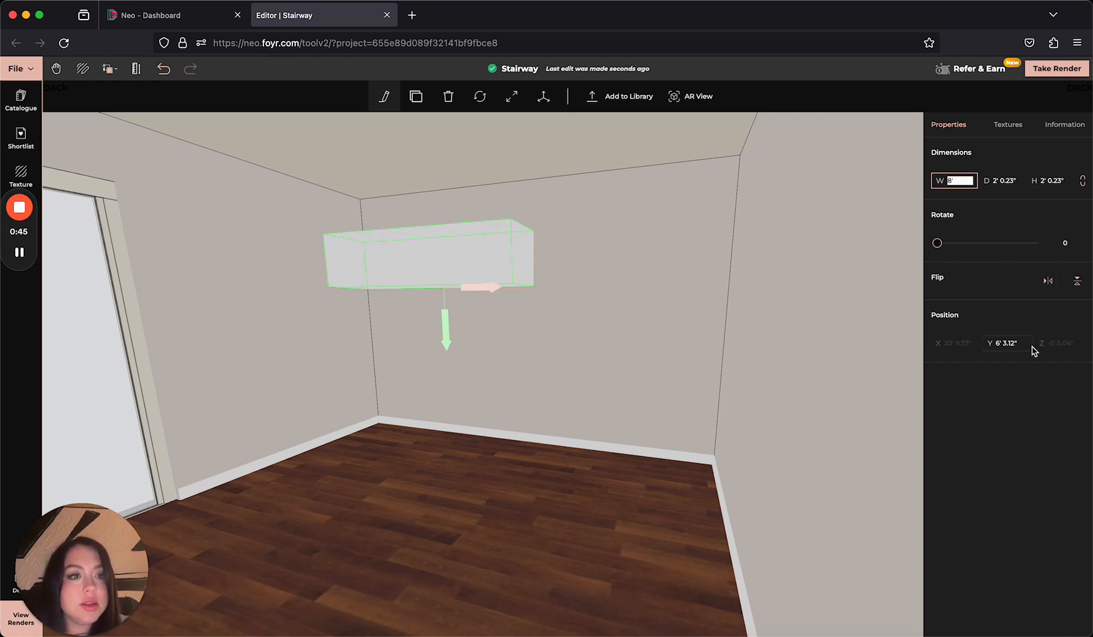
{"action": "left_click", "coordinate": [1052, 181]}
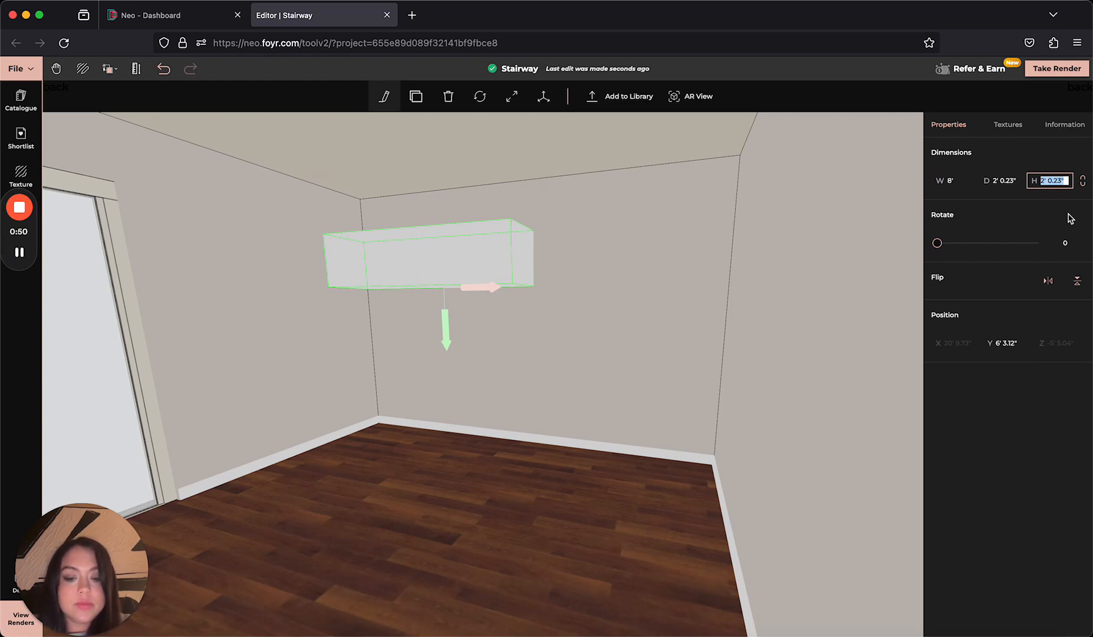
{"action": "type", "text": "0' 6\""}
{"action": "left_click", "coordinate": [1001, 180]}
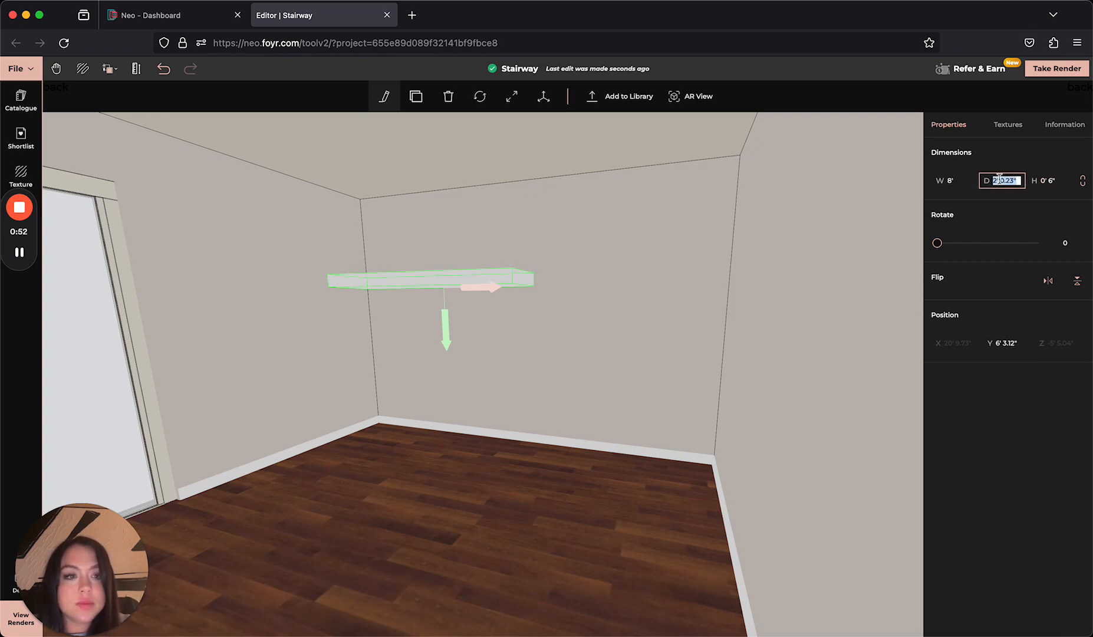
{"action": "type", "text": "0' 6\""}
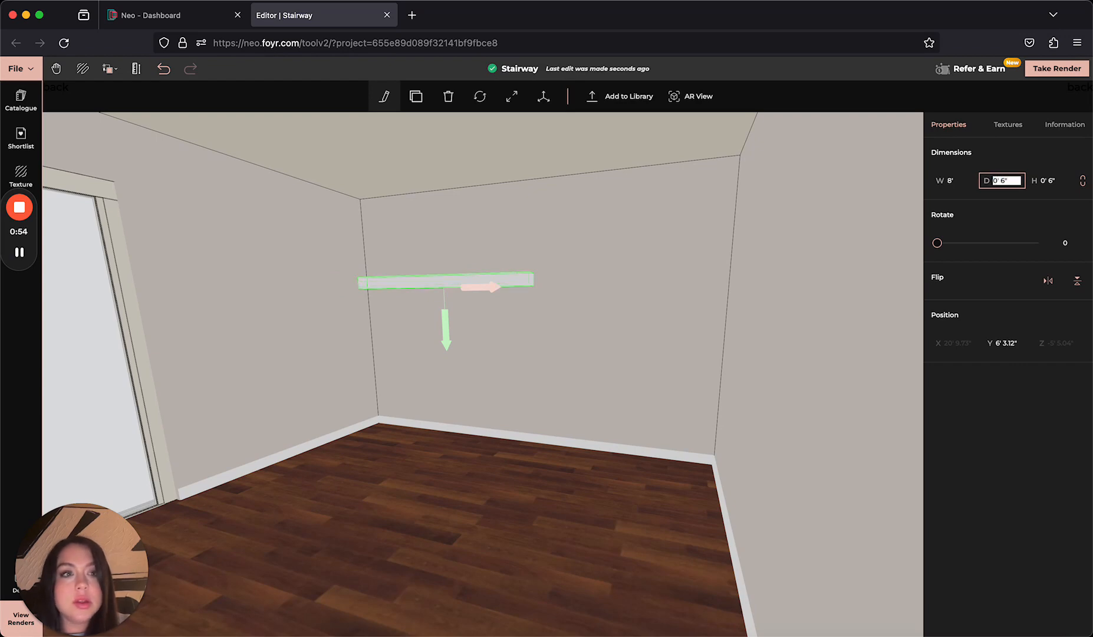
{"action": "type", "text": "4'"}
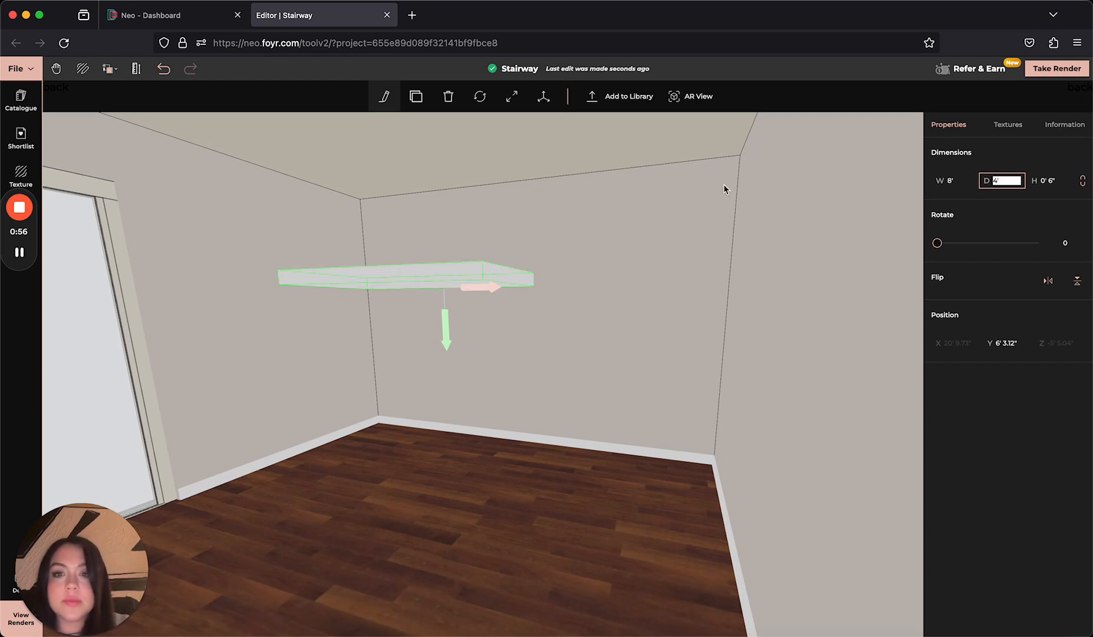
{"action": "key", "text": "Return"}
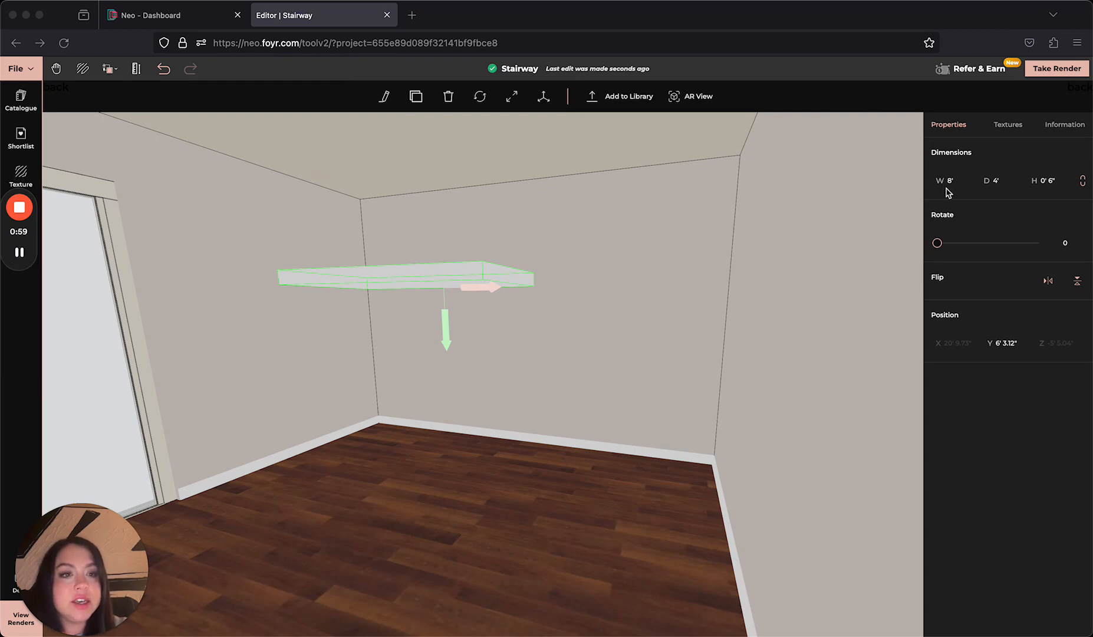
Scale the wall-docked slab sideways so its free end extends to the right wall
{"action": "left_click", "coordinate": [512, 96]}
{"action": "left_click_drag", "start_coordinate": [512, 276], "coordinate": [729, 275]}
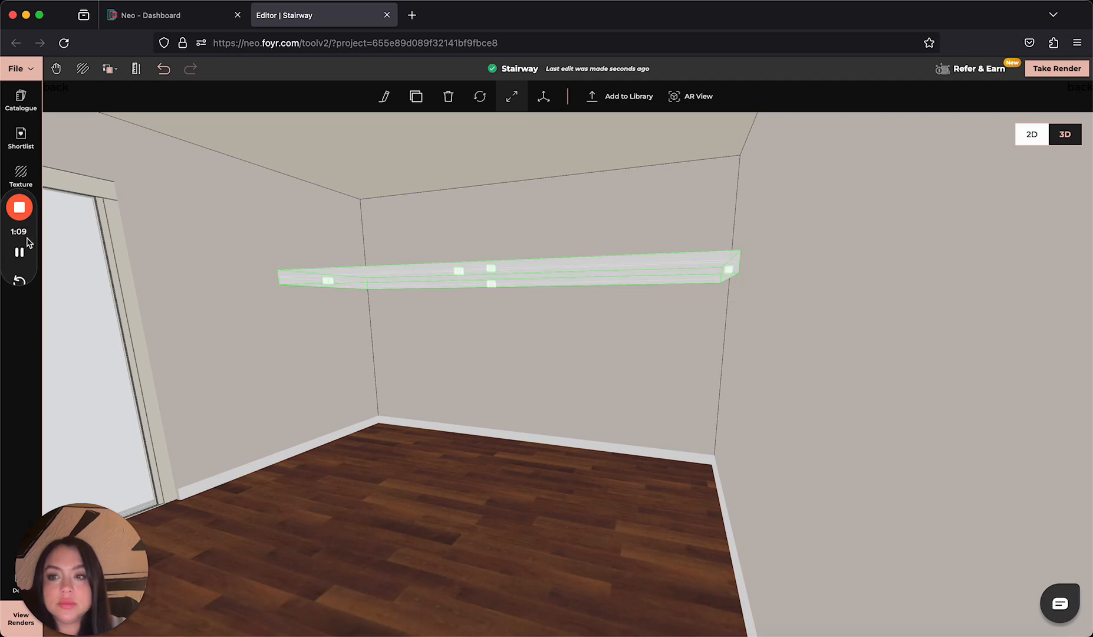
{"action": "left_click", "coordinate": [20, 252]}
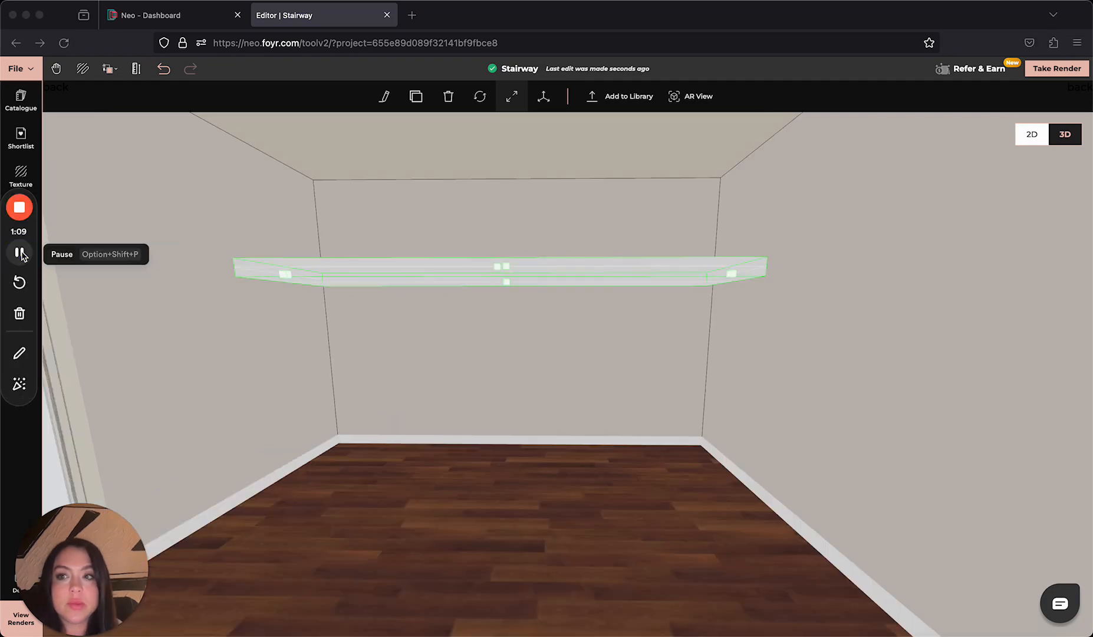
Search the catalogue for "floor dock" and place the Floor Docked Solid Cube 24"X24"X24" on the floor against the right wall
{"action": "left_click", "coordinate": [22, 101]}
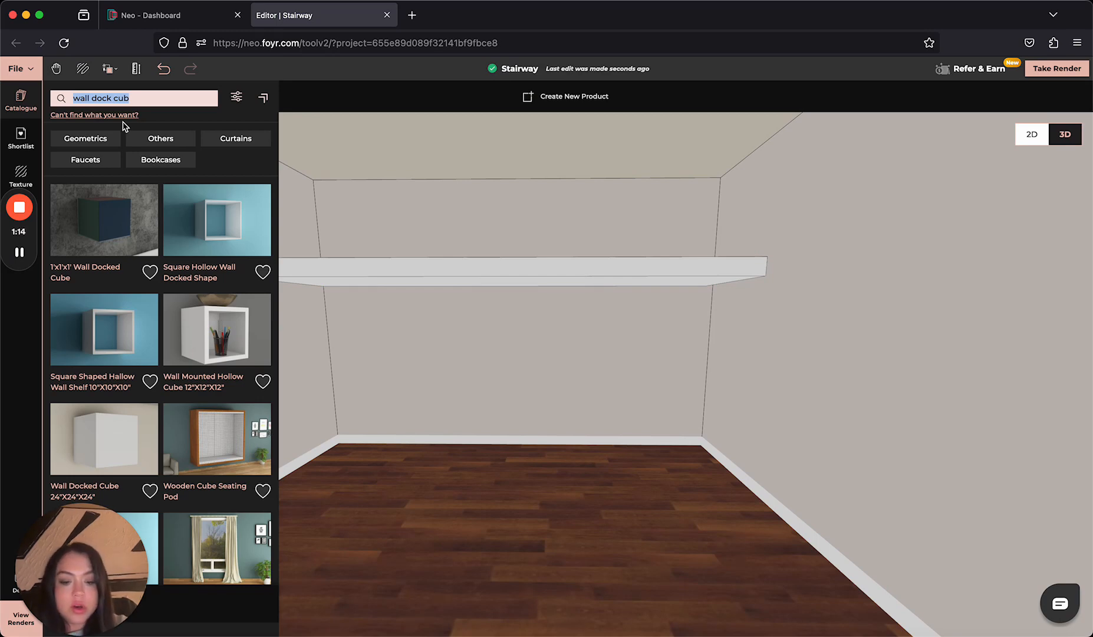
{"action": "type", "text": "floor"}
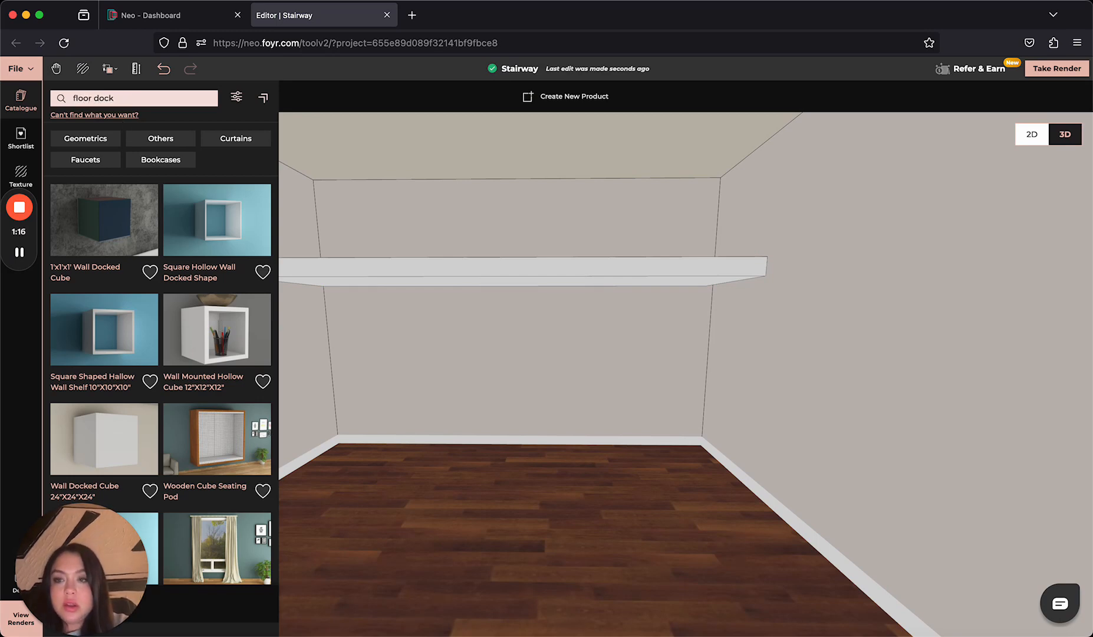
{"action": "key", "text": "Return"}
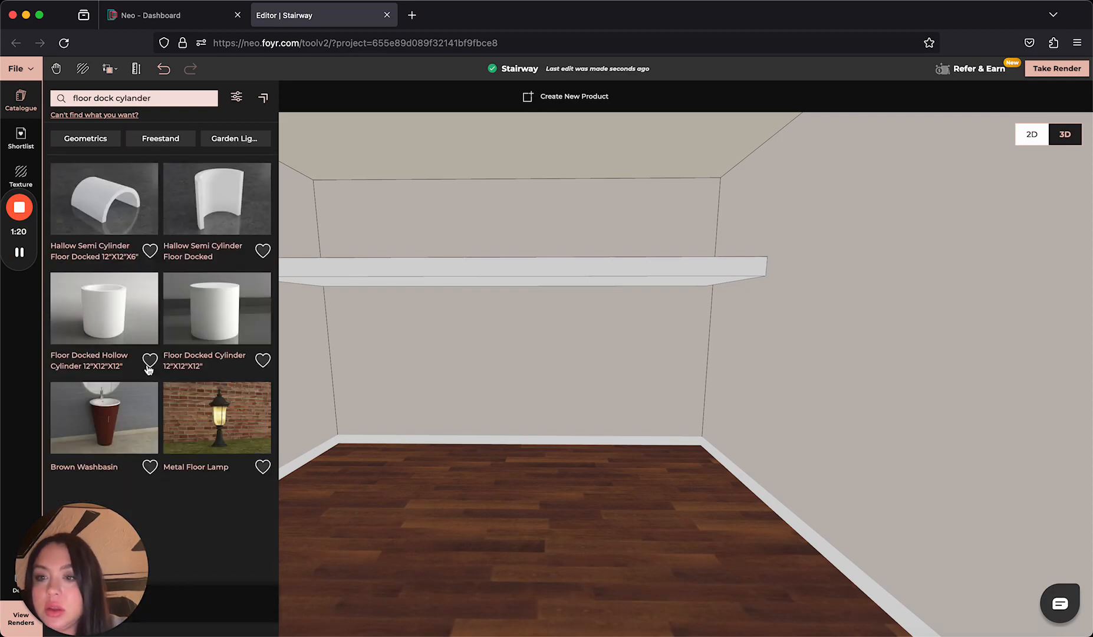
{"action": "double_click", "coordinate": [146, 98]}
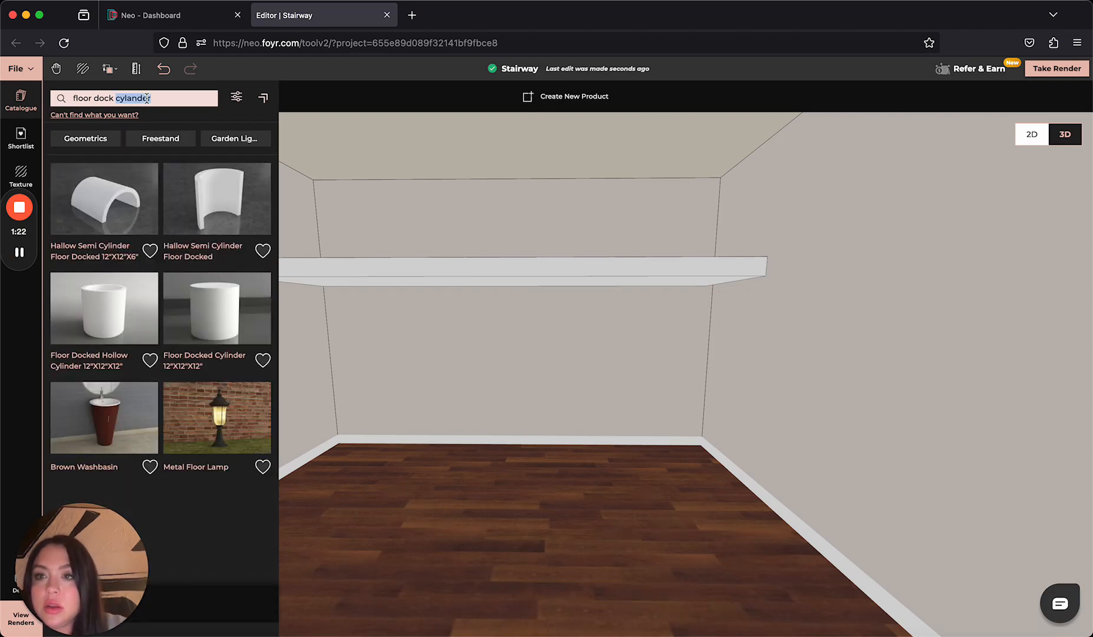
{"action": "key", "text": "BackSpace"}
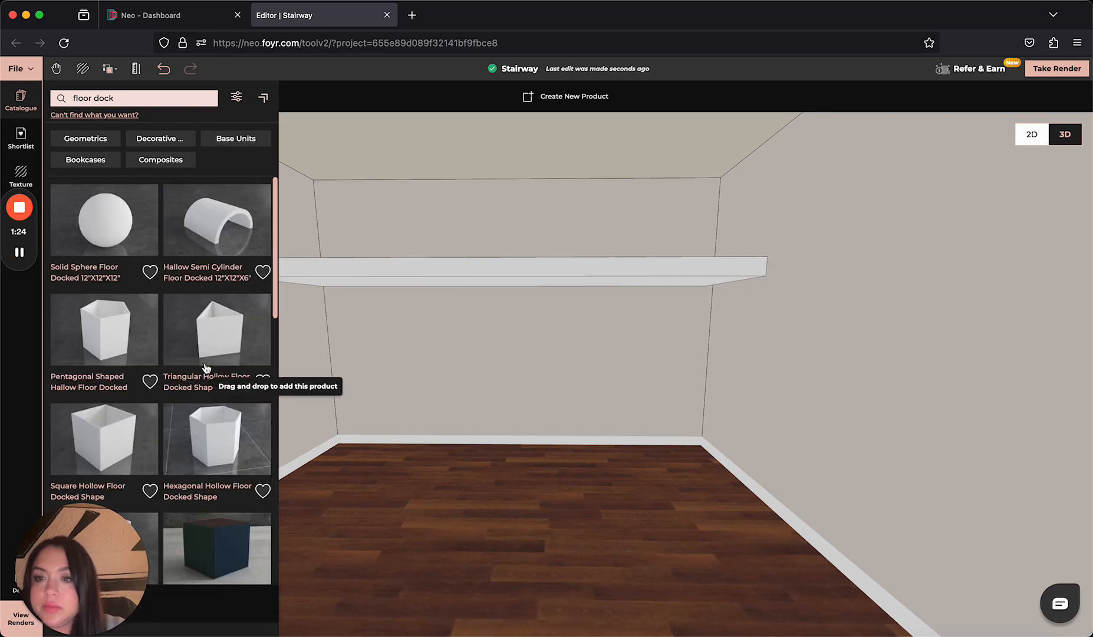
{"action": "scroll", "coordinate": [206, 367], "scroll_direction": "down", "scroll_amount": 5}
{"action": "scroll", "coordinate": [131, 319], "scroll_direction": "down", "scroll_amount": 9}
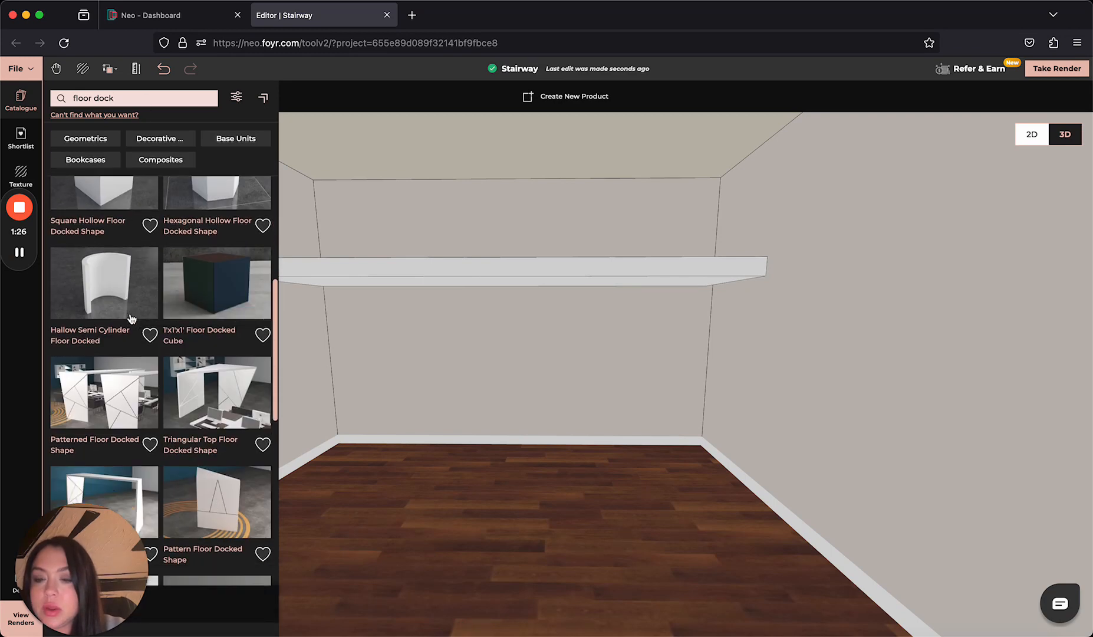
{"action": "scroll", "coordinate": [131, 319], "scroll_direction": "down", "scroll_amount": 3}
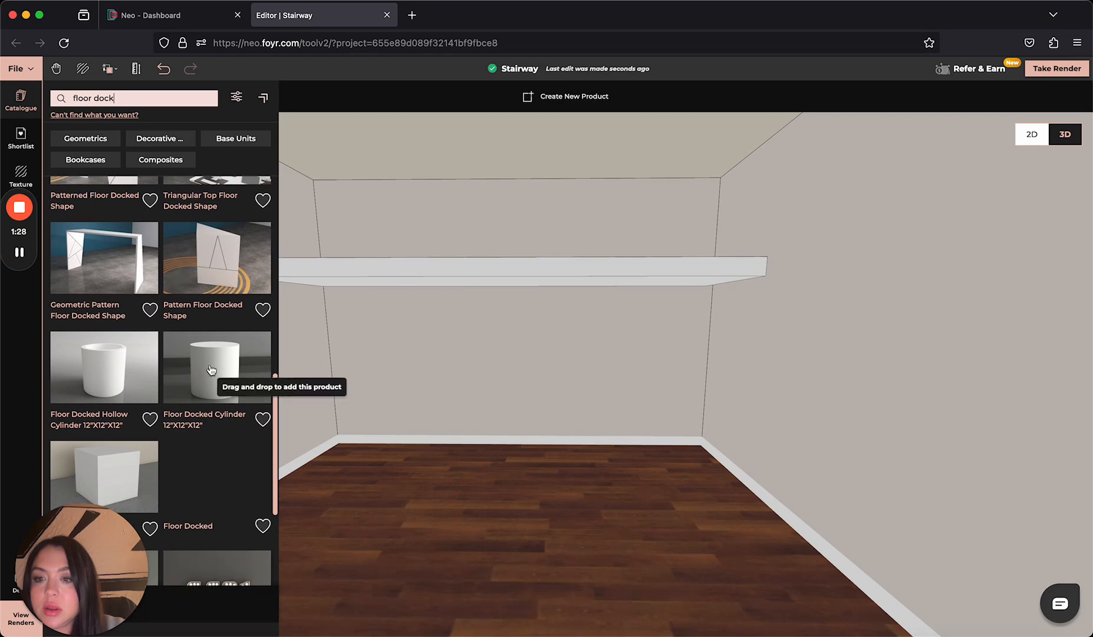
{"action": "scroll", "coordinate": [227, 372], "scroll_direction": "down", "scroll_amount": 3}
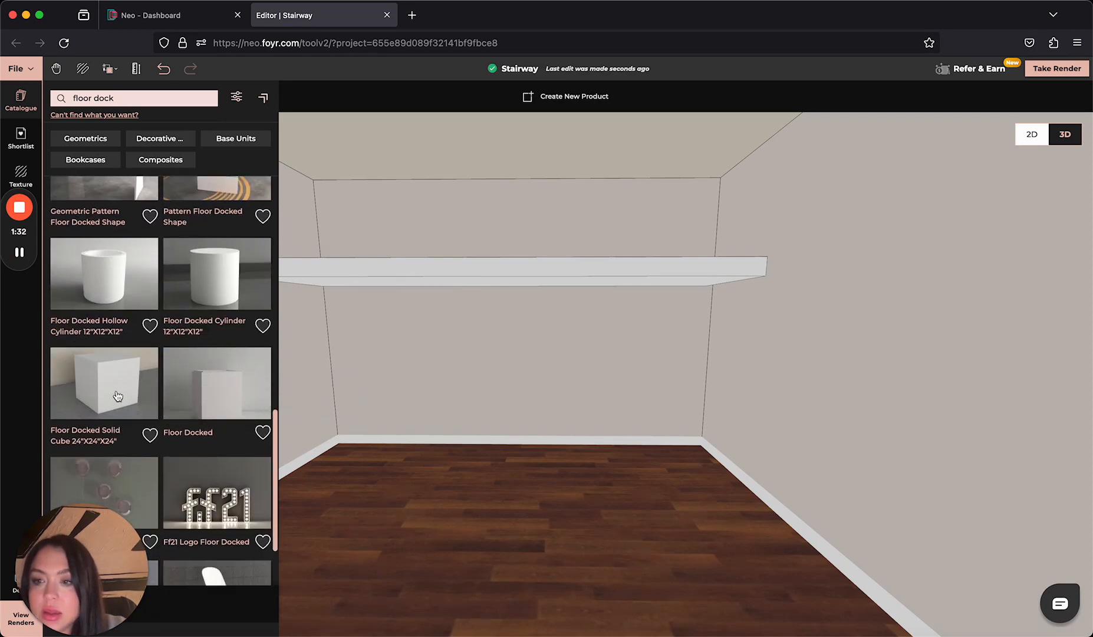
{"action": "left_click_drag", "start_coordinate": [120, 397], "coordinate": [745, 542]}
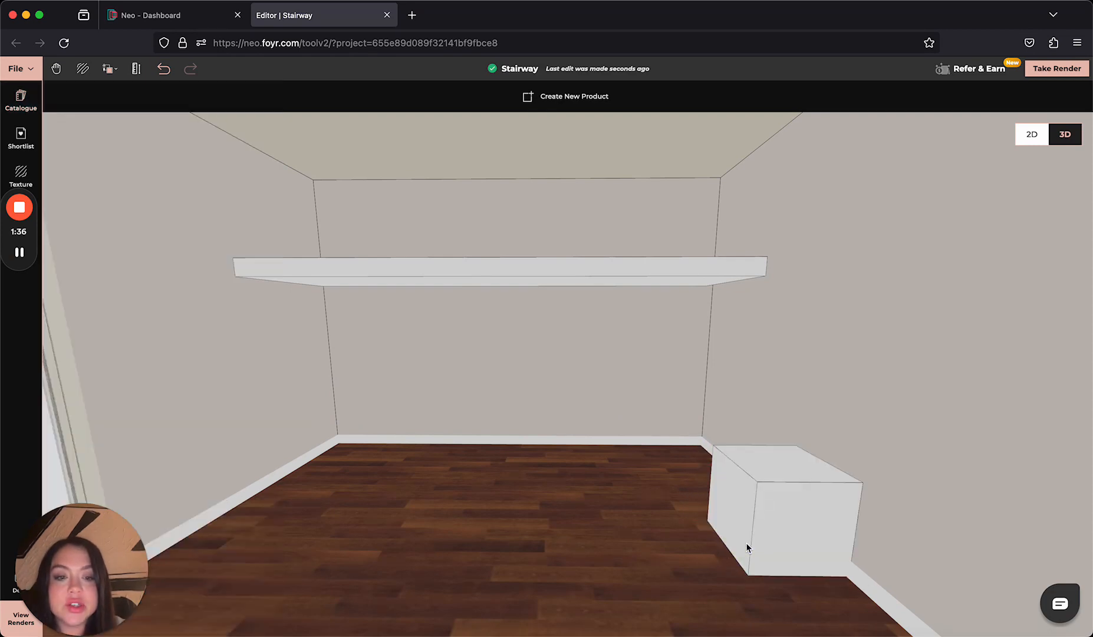
Scale the floor cube into a low stair step, widening it away from the right wall and reducing its height and depth
{"action": "left_click", "coordinate": [753, 504]}
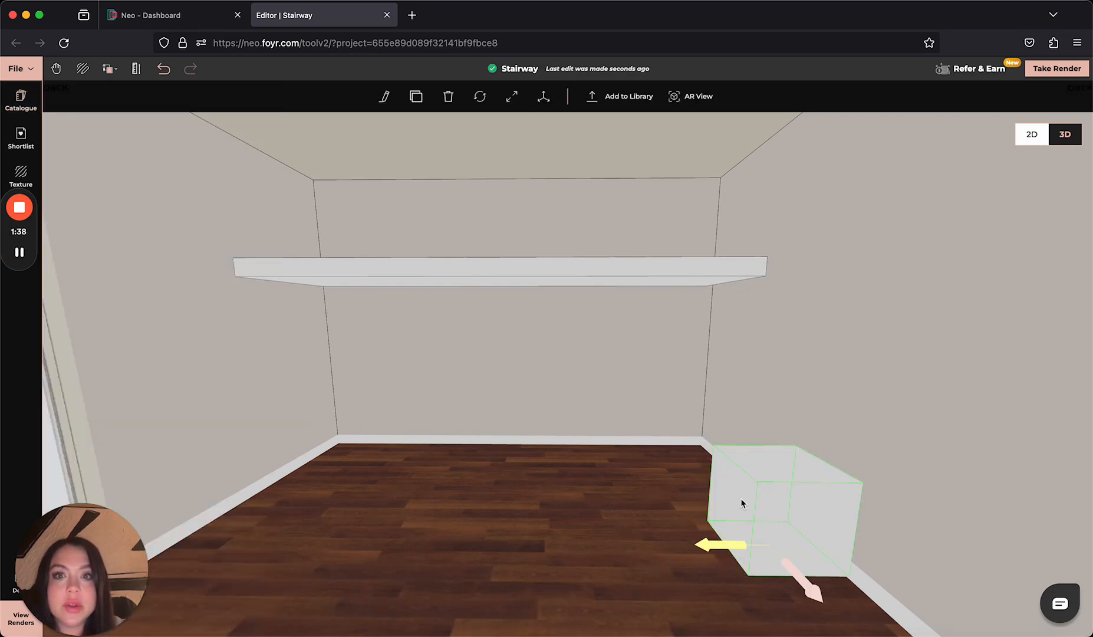
{"action": "left_click", "coordinate": [512, 100]}
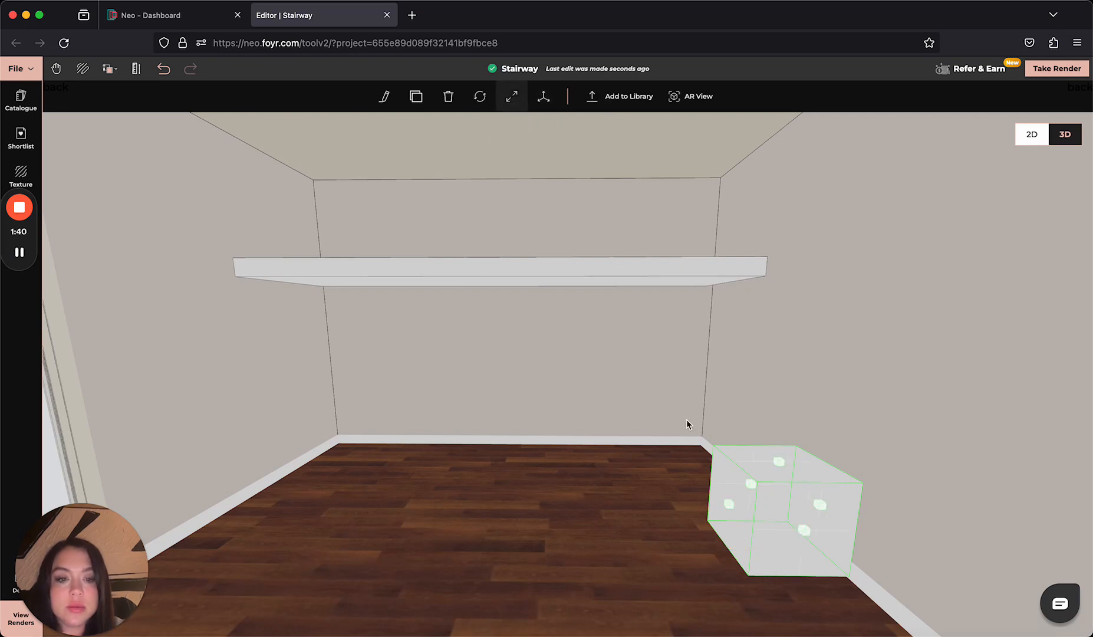
{"action": "left_click_drag", "start_coordinate": [729, 504], "coordinate": [642, 507]}
{"action": "left_click_drag", "start_coordinate": [736, 462], "coordinate": [727, 541]}
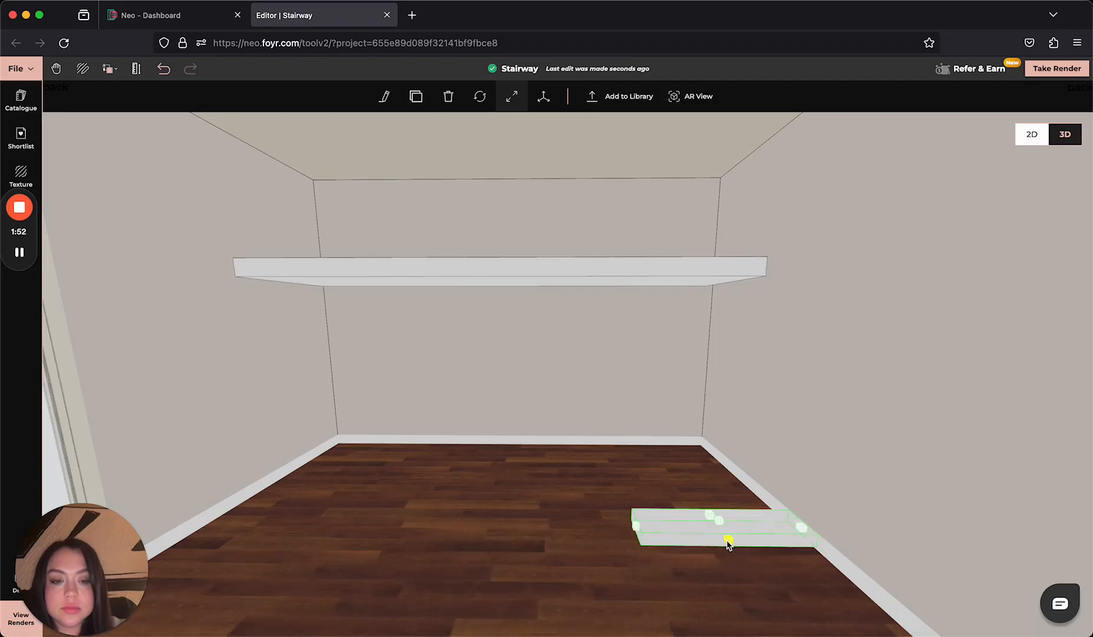
{"action": "left_click", "coordinate": [19, 252]}
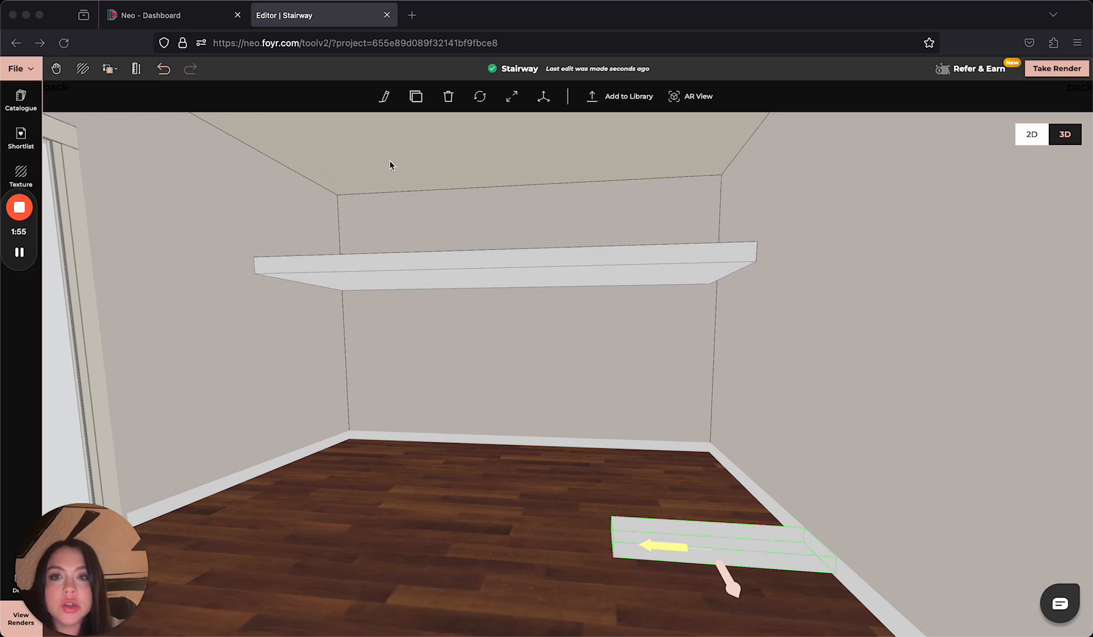
Duplicate the stair step and place the copy on top of the first one, set slightly back
{"action": "left_click", "coordinate": [417, 97]}
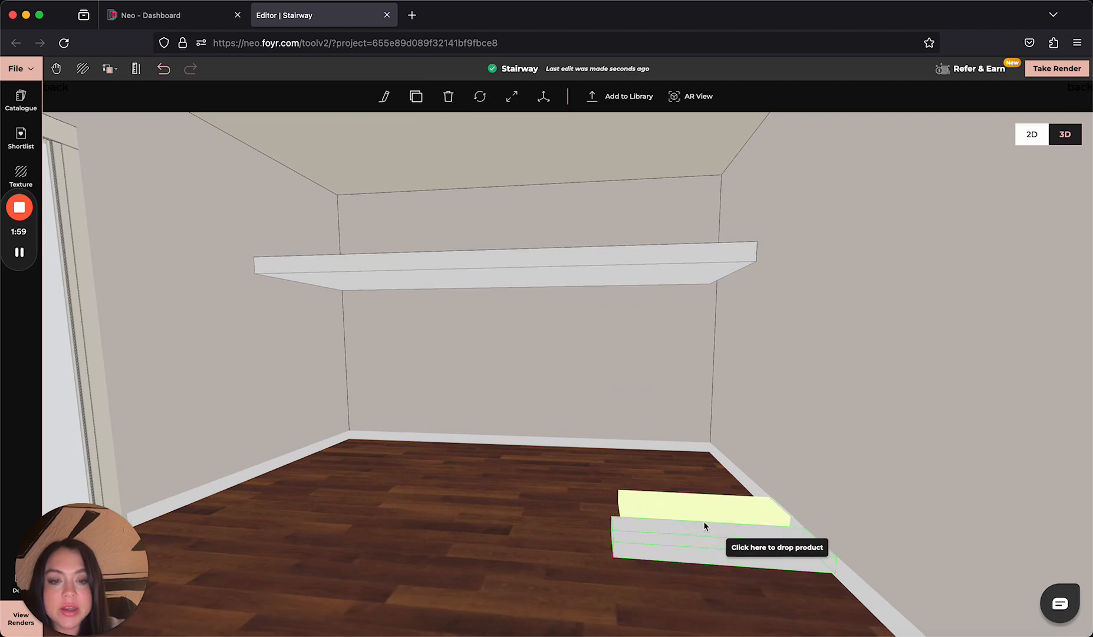
{"action": "left_click", "coordinate": [717, 553]}
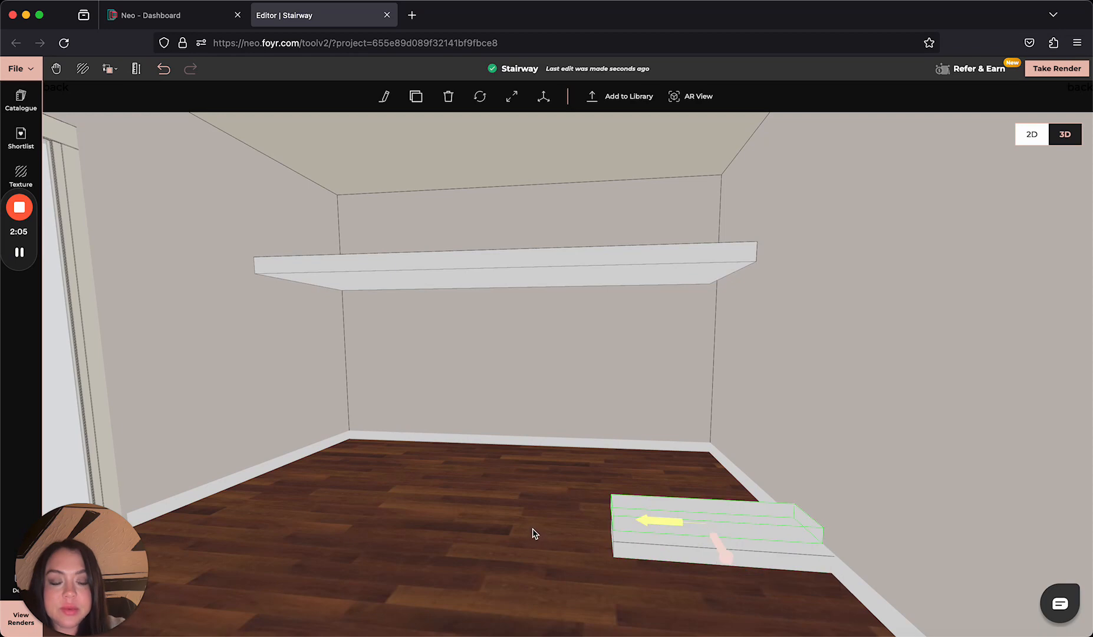
{"action": "mouse_move", "coordinate": [532, 532]}
{"action": "left_mouse_down"}
{"action": "mouse_move", "coordinate": [610, 537]}
{"action": "mouse_move", "coordinate": [609, 517]}
{"action": "mouse_move", "coordinate": [523, 533]}
{"action": "mouse_move", "coordinate": [539, 537]}
{"action": "left_mouse_up"}
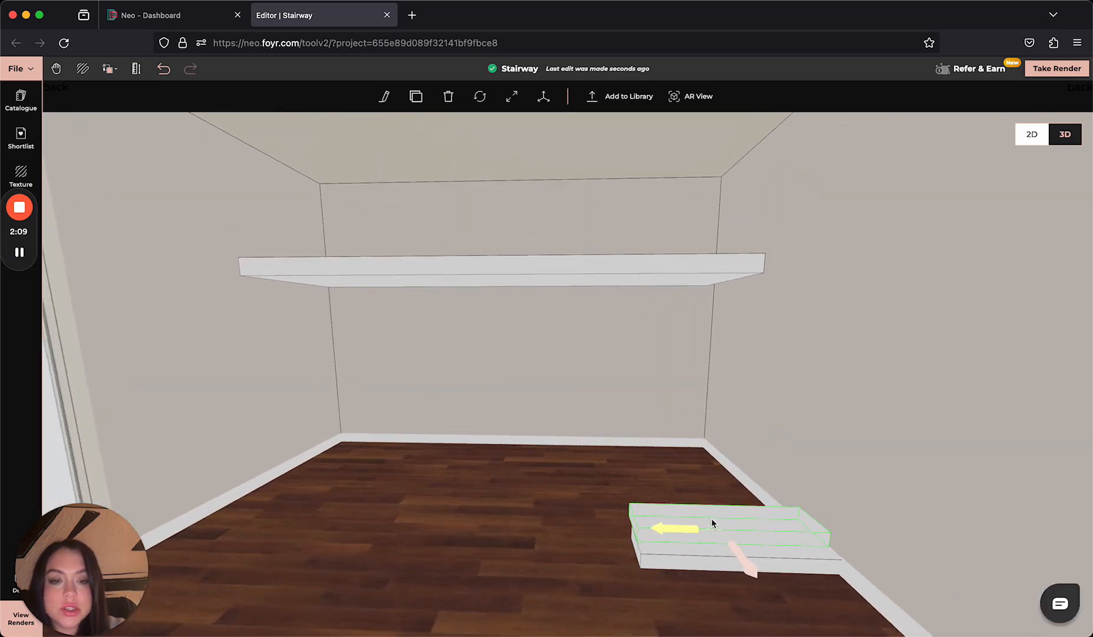
Duplicate the upper stair step and place the copy on top of it as a third step, set slightly back
{"action": "left_click", "coordinate": [738, 520]}
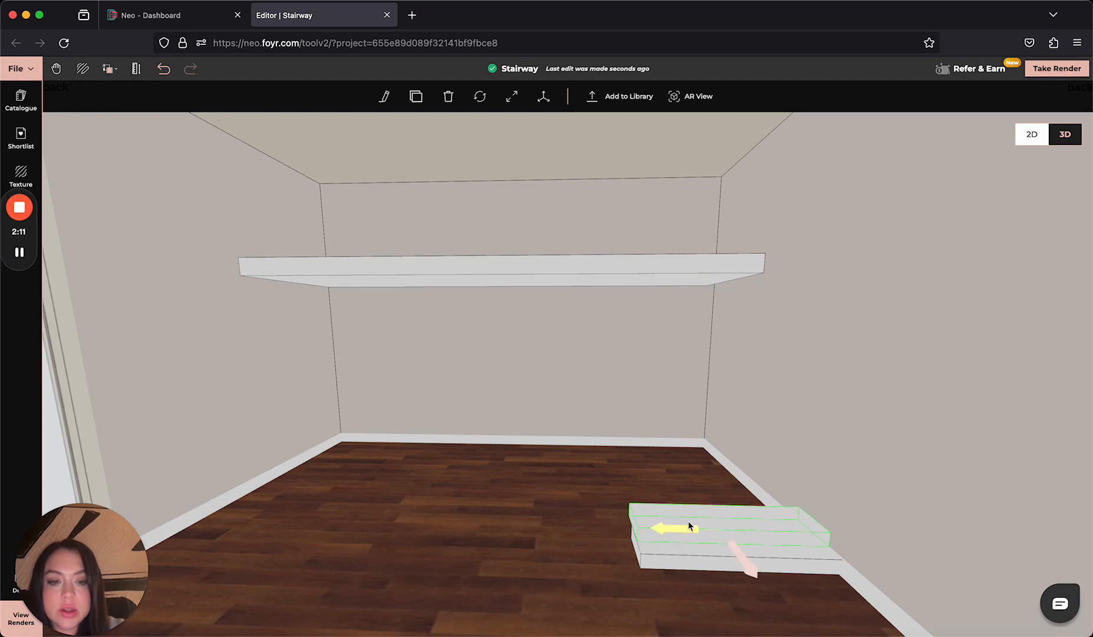
{"action": "left_click", "coordinate": [416, 96]}
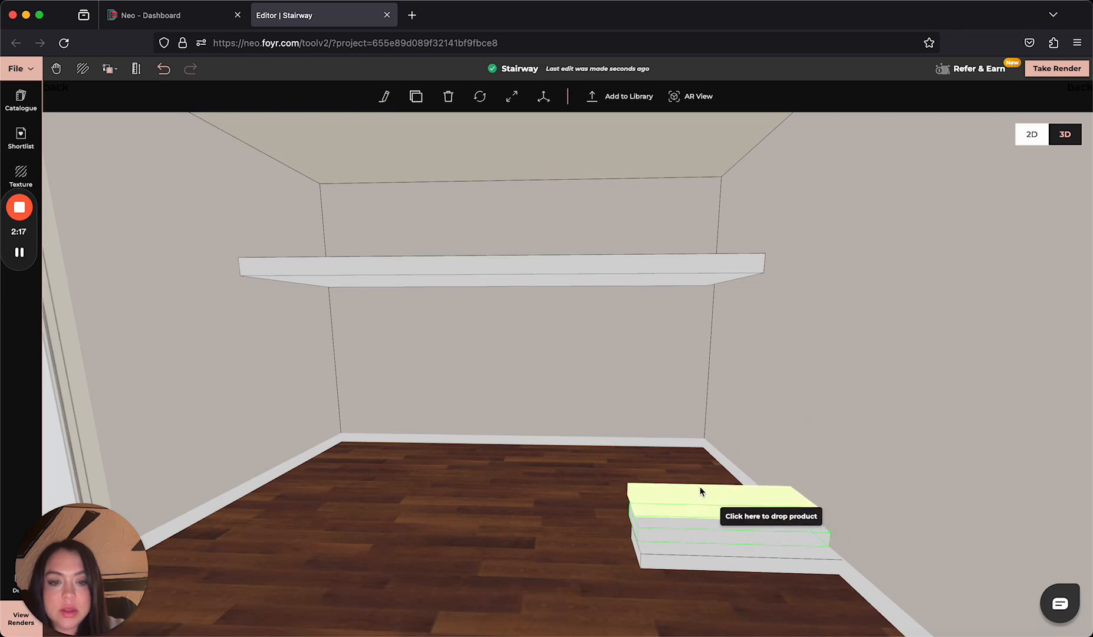
{"action": "left_click", "coordinate": [681, 485]}
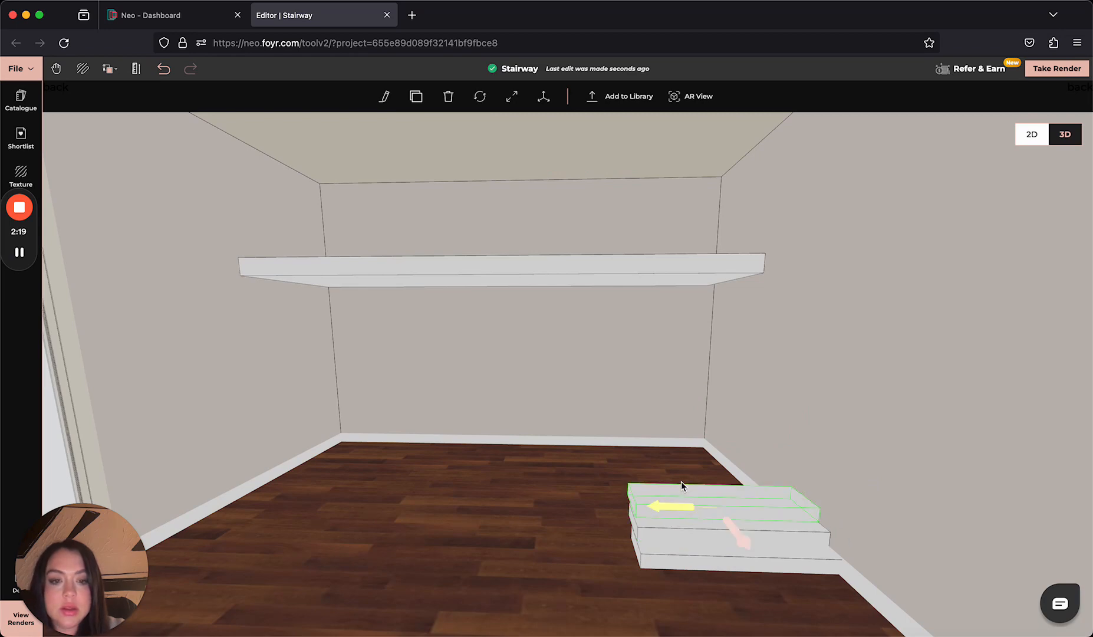
{"action": "left_click_drag", "start_coordinate": [714, 499], "coordinate": [713, 497]}
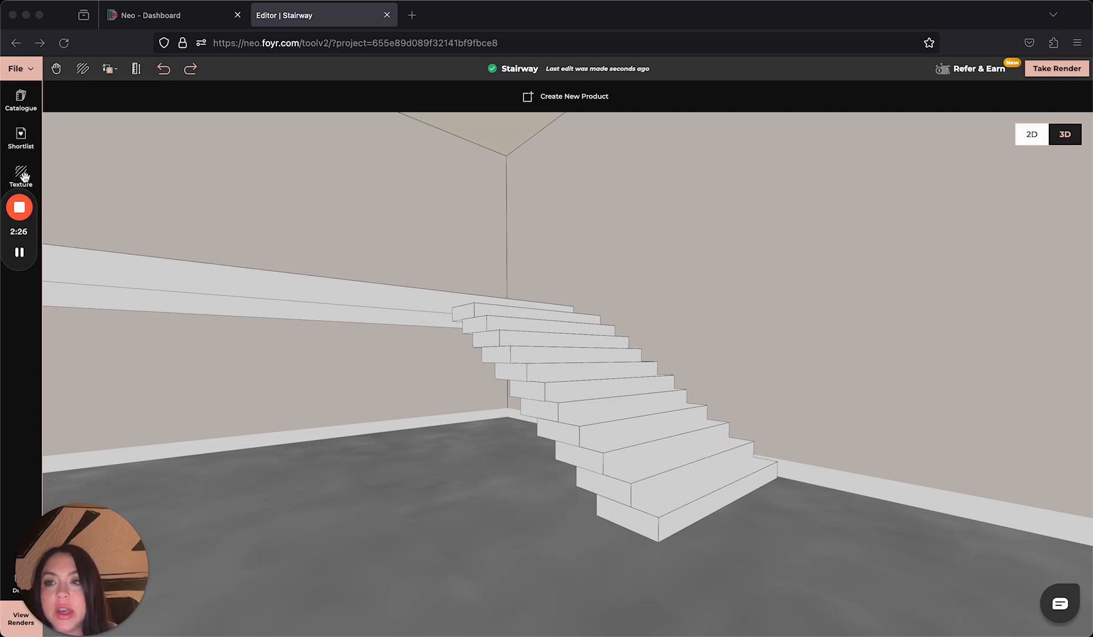
Apply the Metal Rust texture from the Metal category to the stair steps
{"action": "left_click", "coordinate": [25, 173]}
{"action": "left_click", "coordinate": [25, 174]}
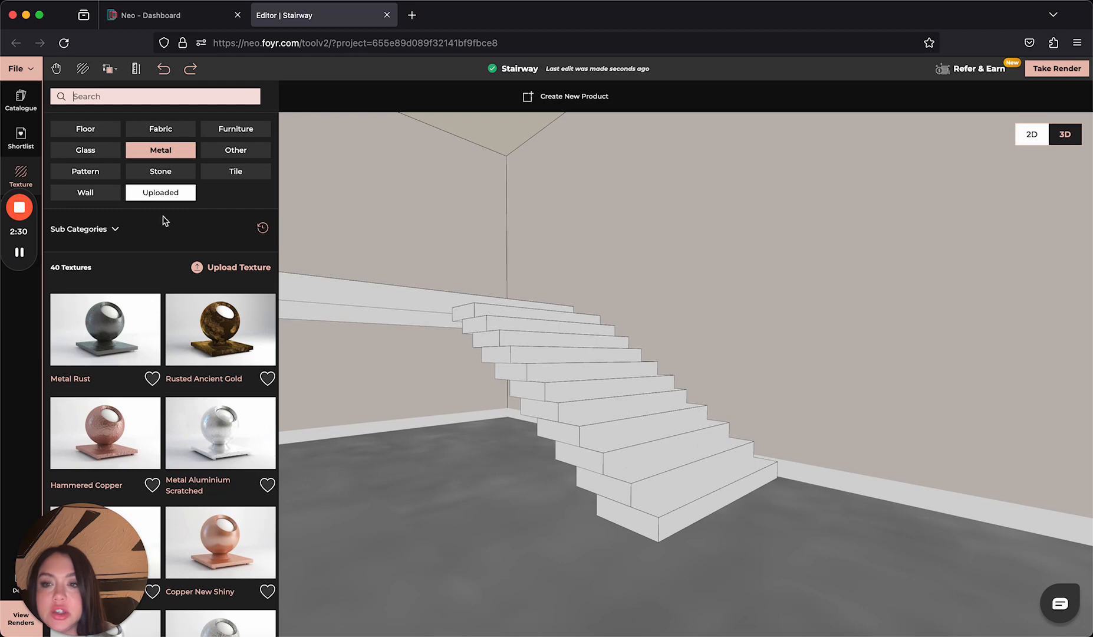
{"action": "scroll", "coordinate": [182, 342], "scroll_direction": "down", "scroll_amount": 2}
{"action": "scroll", "coordinate": [181, 330], "scroll_direction": "up", "scroll_amount": 3}
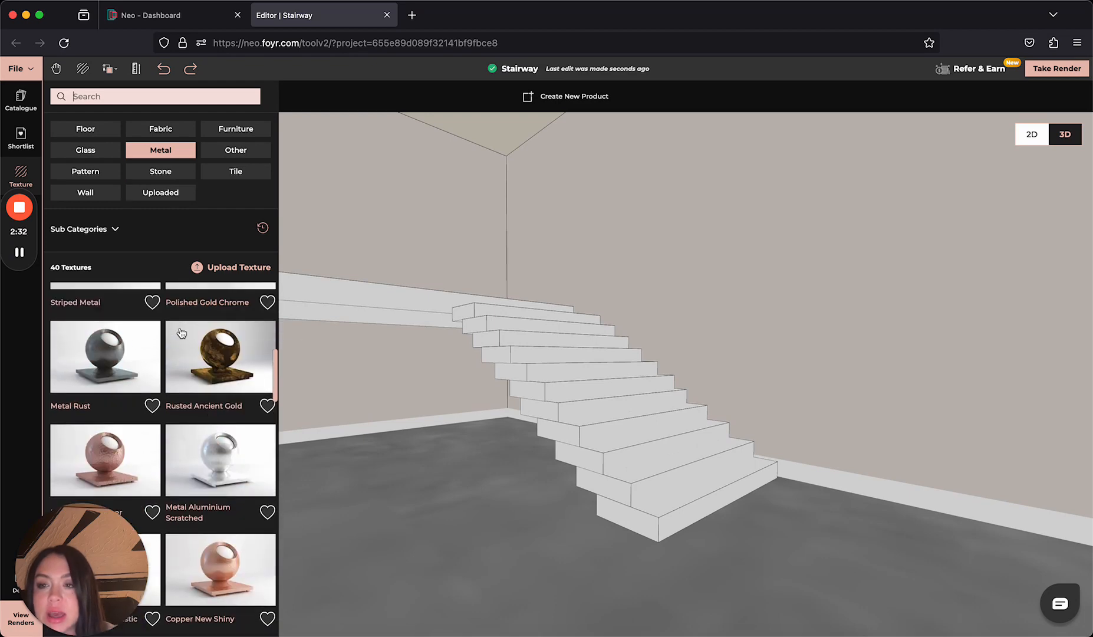
{"action": "left_click", "coordinate": [108, 353]}
{"action": "left_click", "coordinate": [586, 402]}
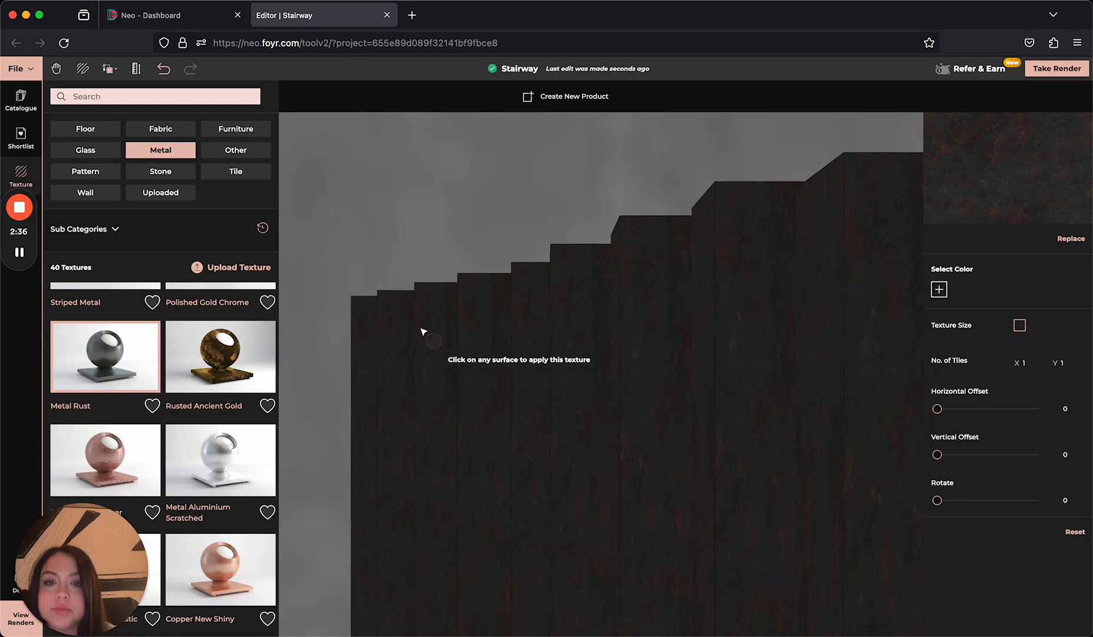
Apply the same Metal Rust texture to the wall-docked slab at the head of the stairs
{"action": "left_click_drag", "start_coordinate": [422, 329], "coordinate": [621, 293]}
{"action": "scroll", "coordinate": [620, 292], "scroll_direction": "down", "scroll_amount": 3}
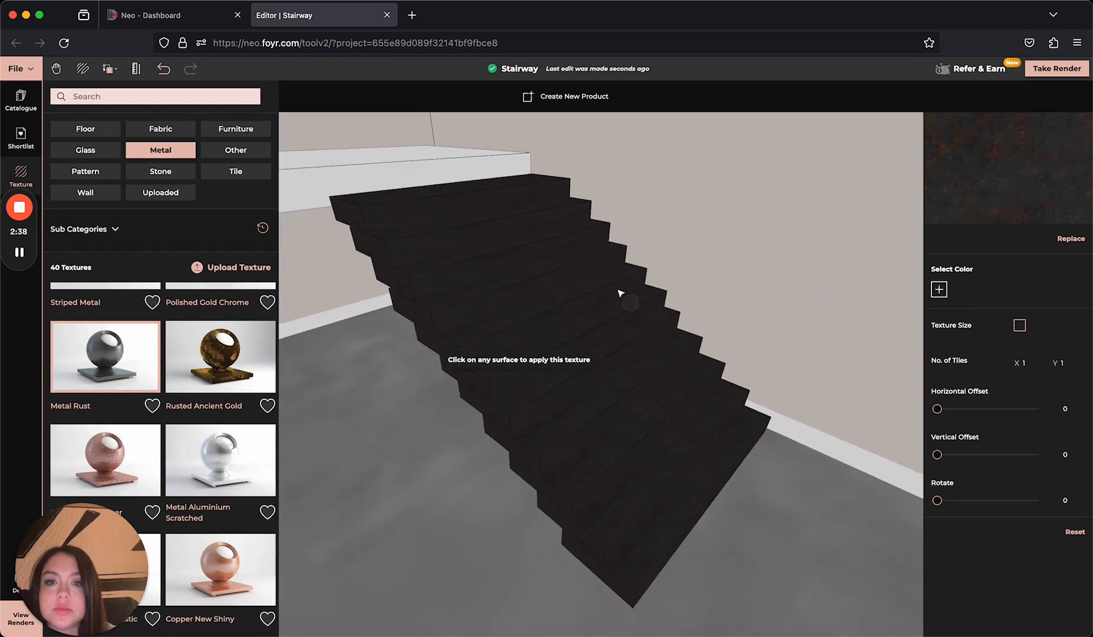
{"action": "left_click_drag", "start_coordinate": [598, 403], "coordinate": [591, 369]}
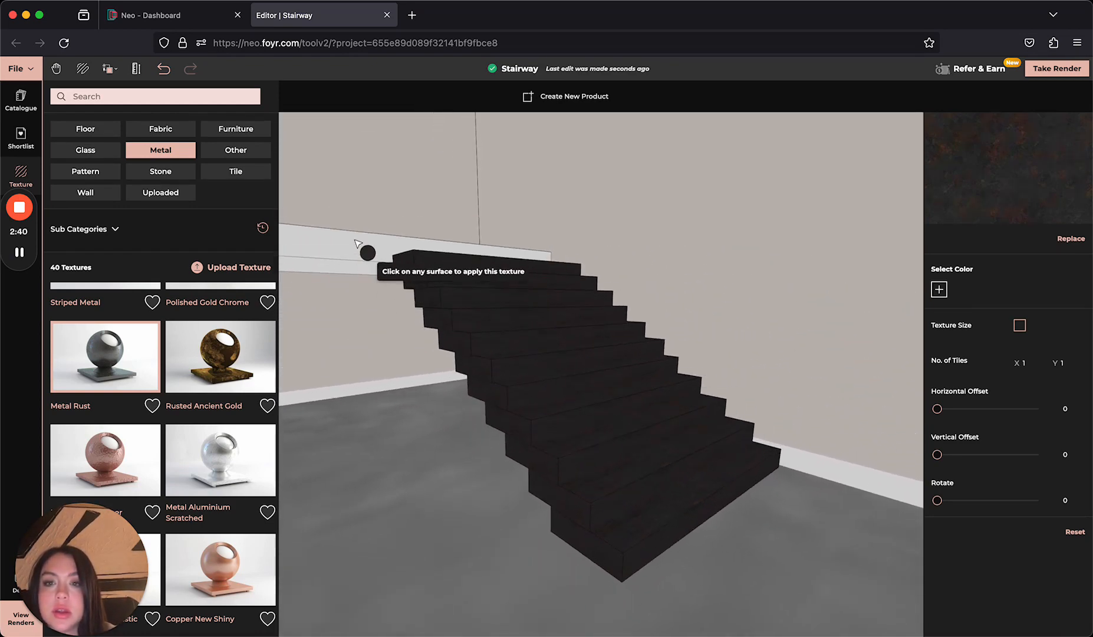
{"action": "left_click_drag", "start_coordinate": [378, 251], "coordinate": [554, 358]}
{"action": "scroll", "coordinate": [555, 359], "scroll_direction": "up", "scroll_amount": 5}
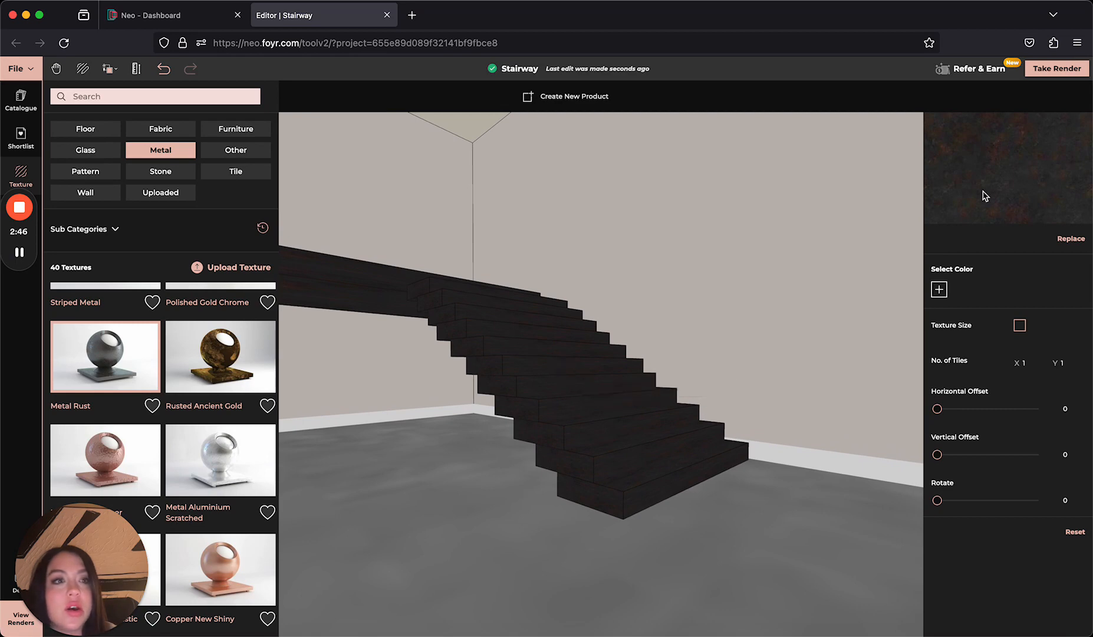
Enter the render setup and frame the camera closer on the staircase, keeping the slab and the lowest step in view
{"action": "left_click", "coordinate": [1066, 75]}
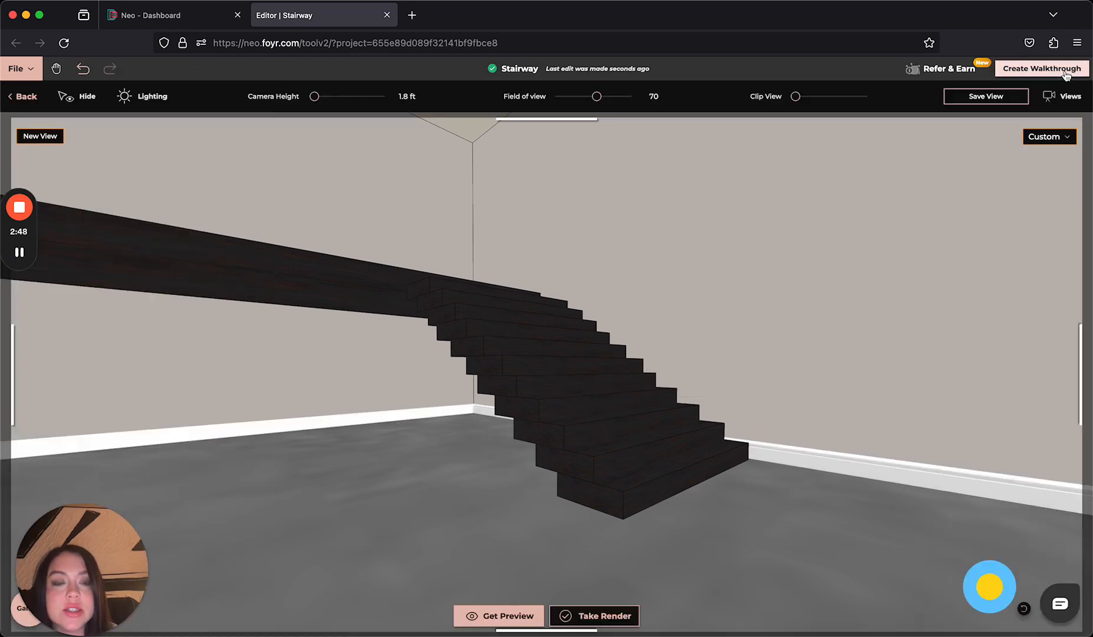
{"action": "scroll", "coordinate": [595, 280], "scroll_direction": "up", "scroll_amount": 2}
{"action": "scroll", "coordinate": [594, 279], "scroll_direction": "up", "scroll_amount": 1}
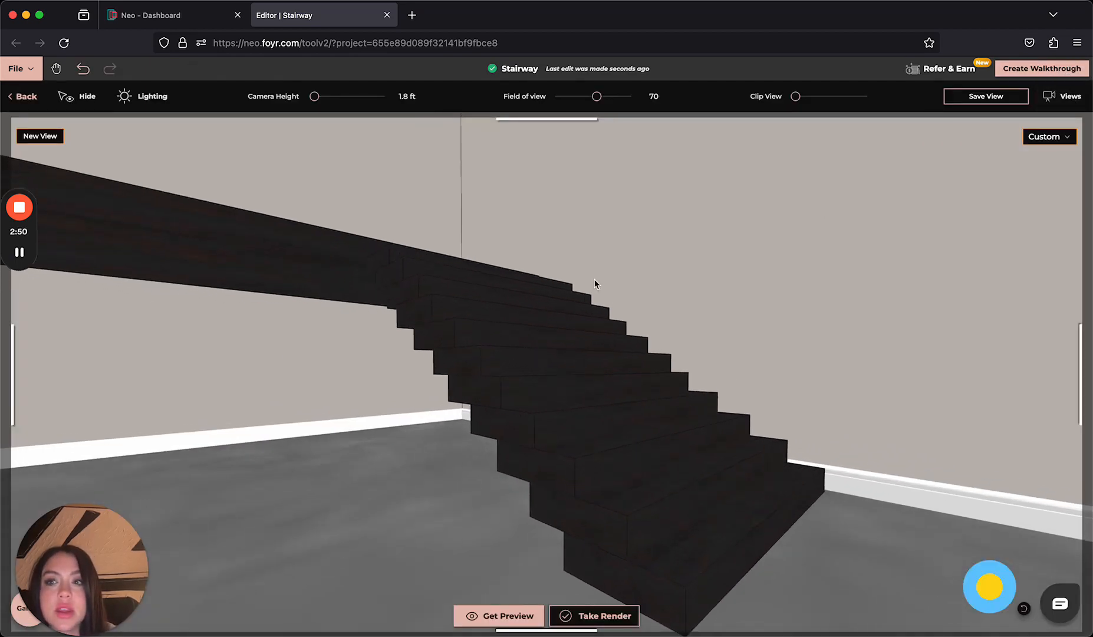
{"action": "scroll", "coordinate": [595, 279], "scroll_direction": "up", "scroll_amount": 2}
{"action": "scroll", "coordinate": [594, 279], "scroll_direction": "down", "scroll_amount": 2}
{"action": "scroll", "coordinate": [596, 289], "scroll_direction": "down", "scroll_amount": 3}
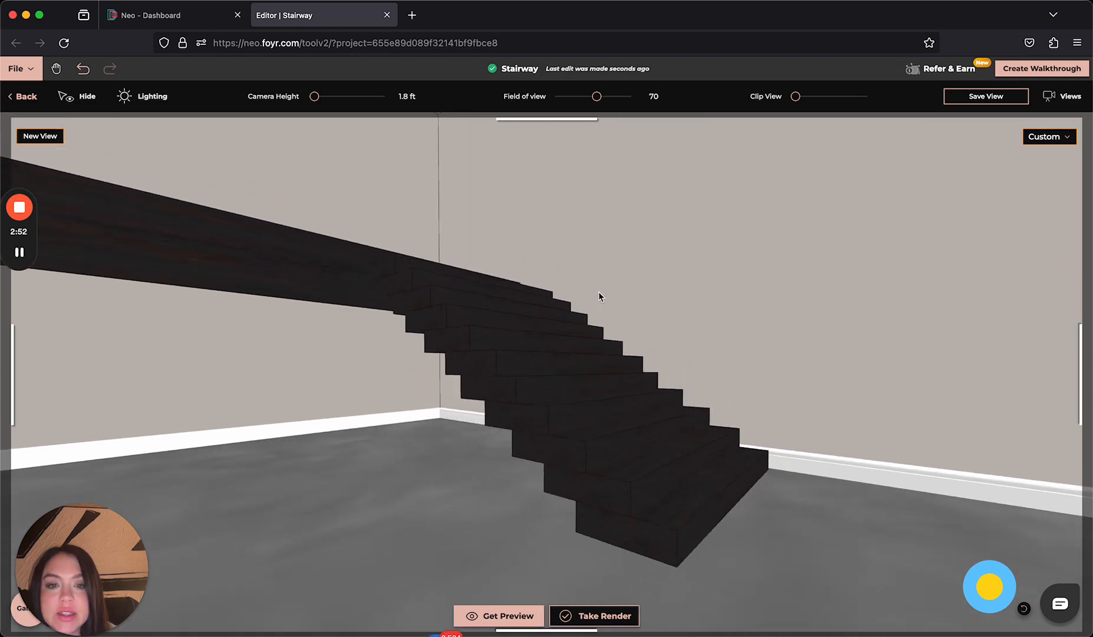
Set the interior lighting to Medium in the day lighting settings
{"action": "left_click", "coordinate": [148, 98]}
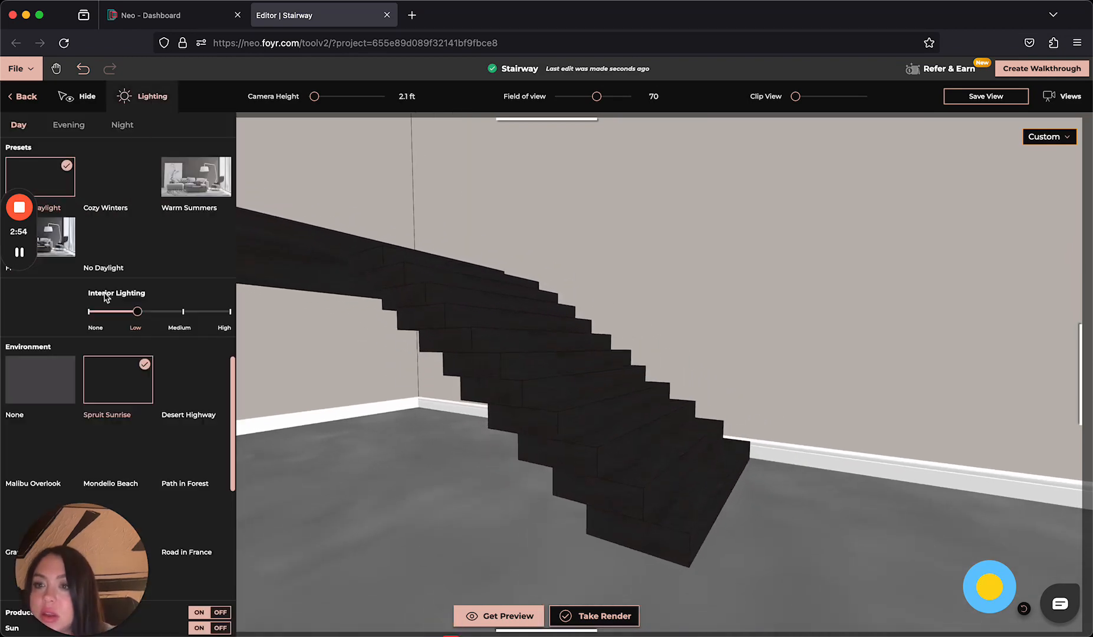
{"action": "left_click_drag", "start_coordinate": [137, 311], "coordinate": [176, 312]}
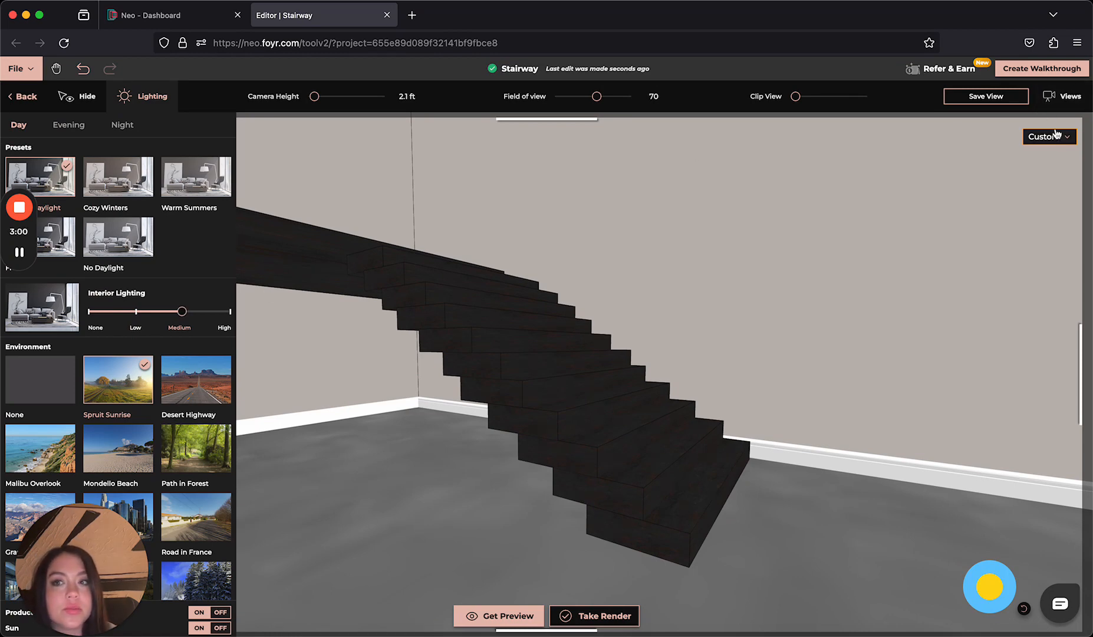
{"action": "mouse_move", "coordinate": [23, 257]}
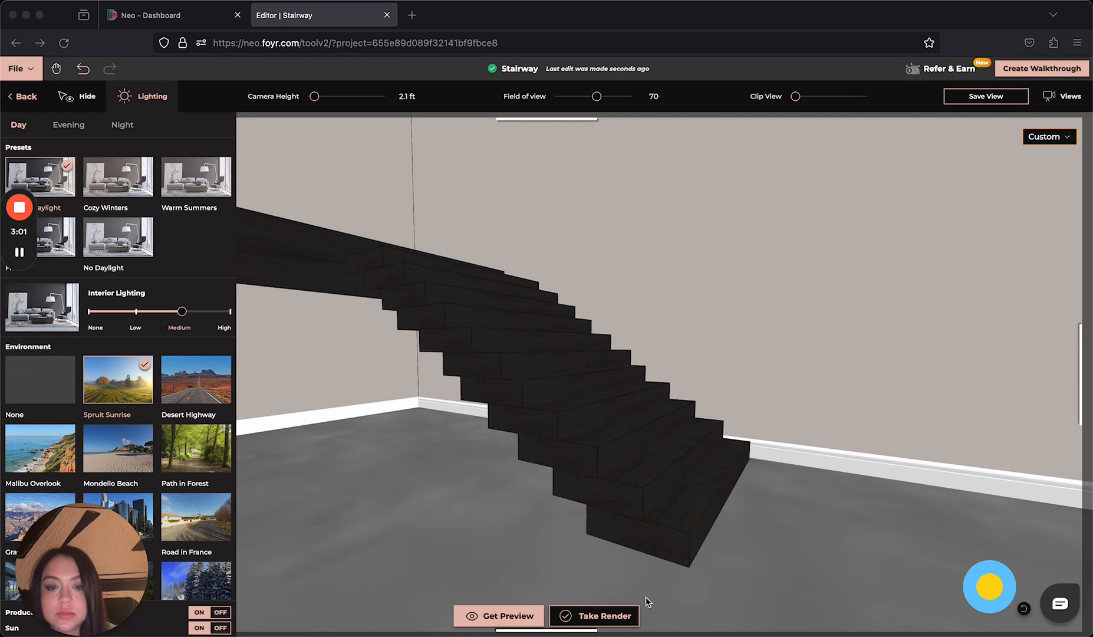
Render the framed staircase view at 4K resolution
{"action": "left_click", "coordinate": [591, 619]}
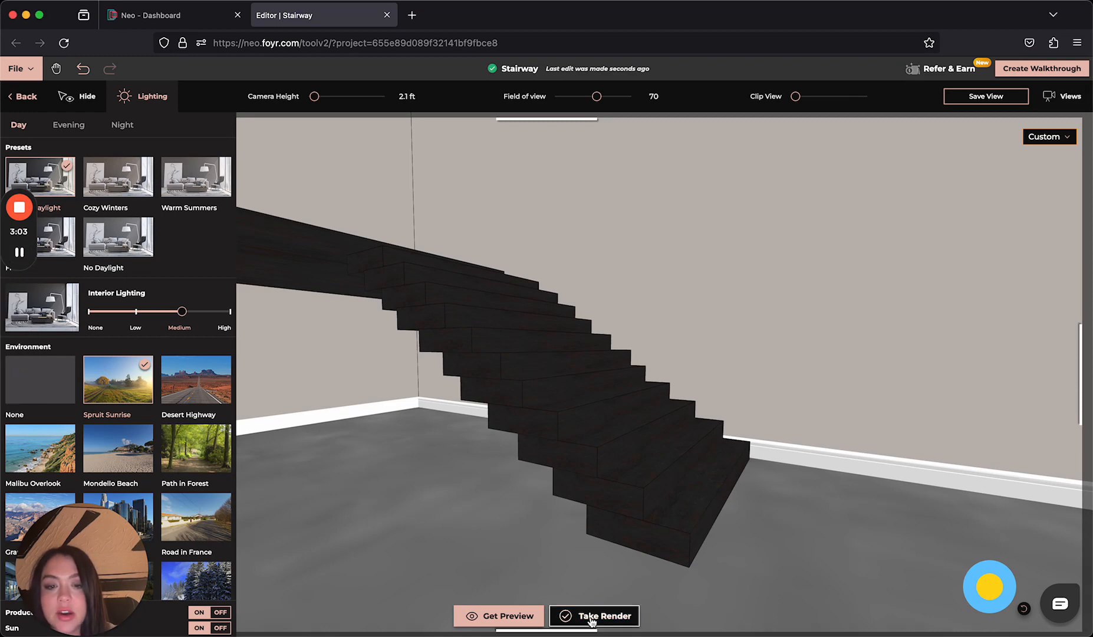
{"action": "left_click", "coordinate": [591, 619]}
{"action": "left_click", "coordinate": [642, 271]}
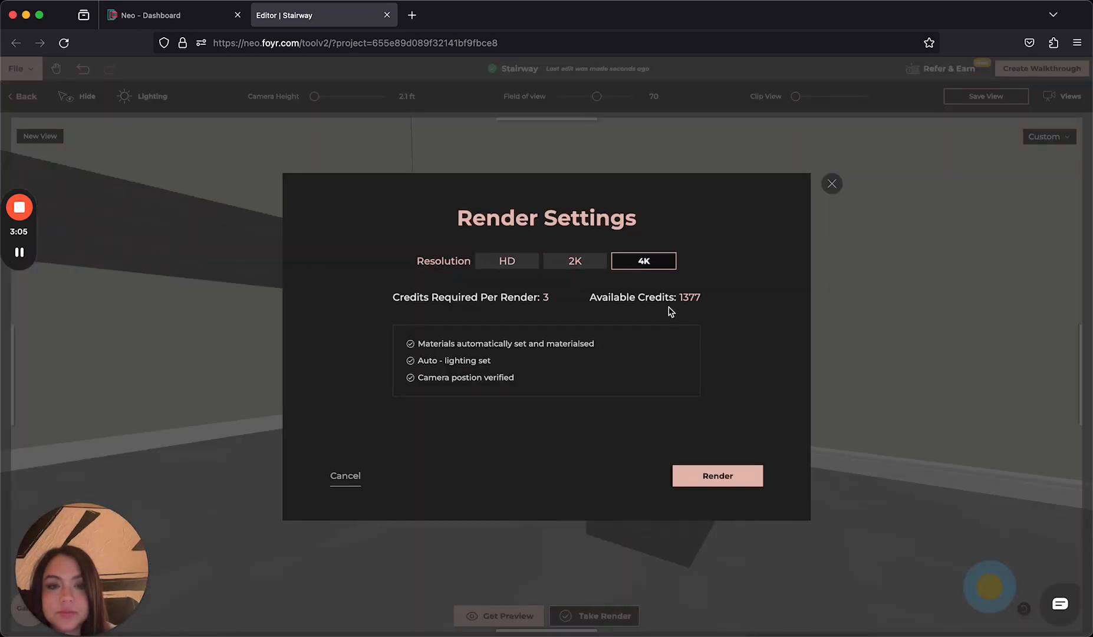
{"action": "left_click", "coordinate": [734, 476]}
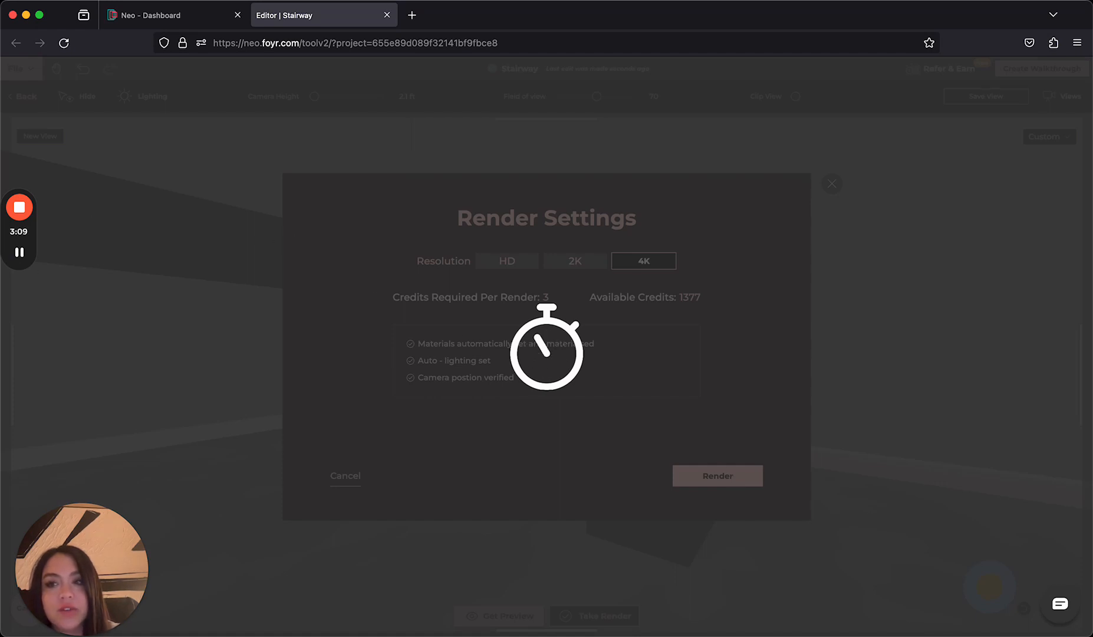
{"action": "left_click", "coordinate": [20, 252]}
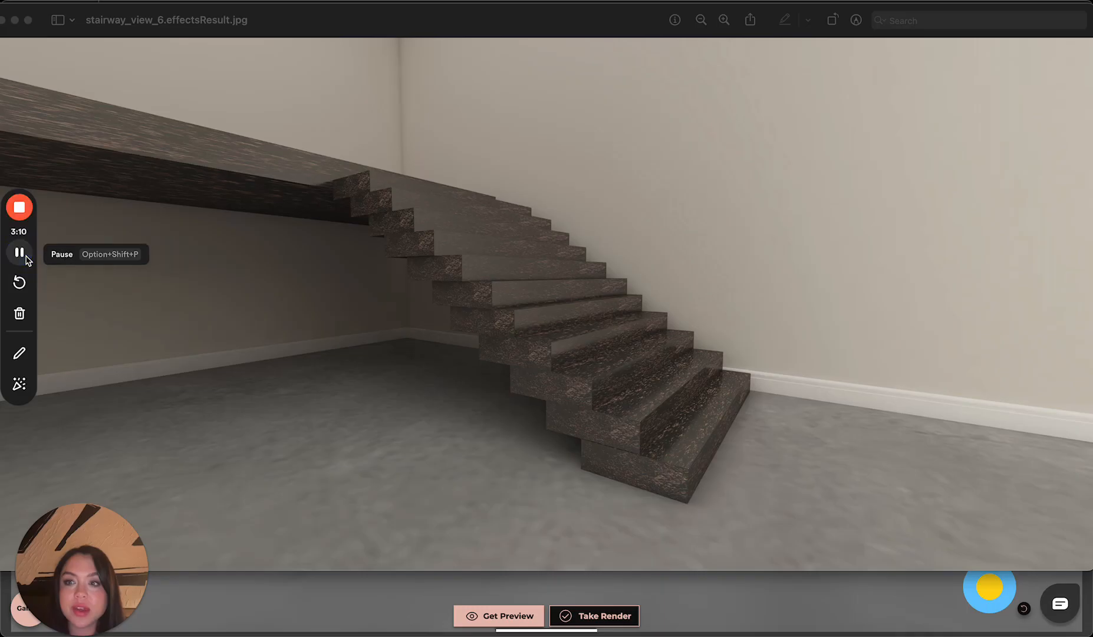